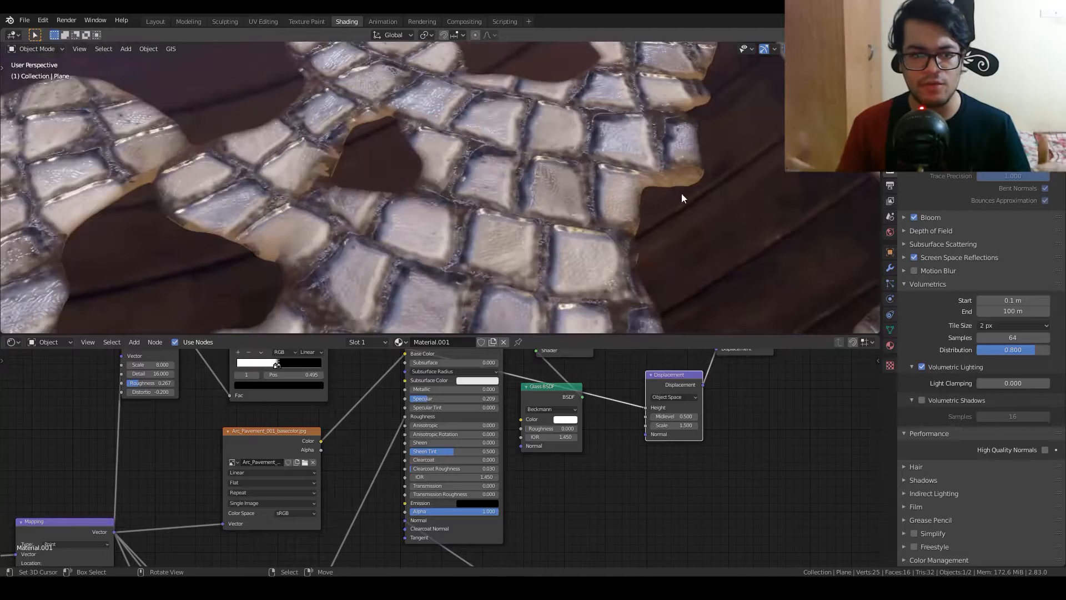
middle_click_drag(659, 195, 743, 153)
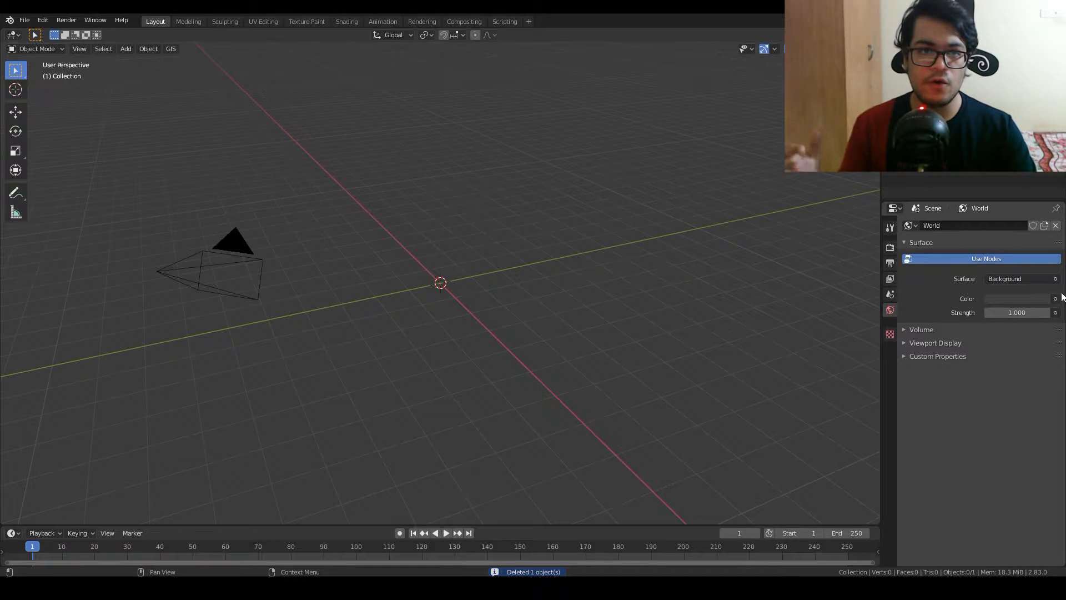
- Give the world background an Environment Texture colour and load shanghai_bund_4k.hdr from the HDRI folder
left_click(1055, 298)
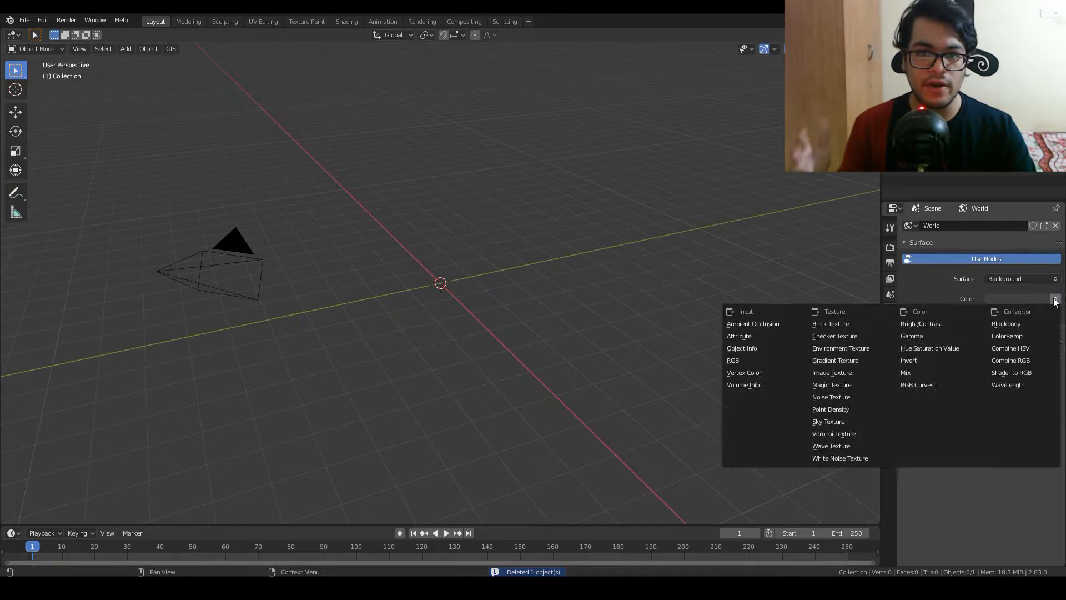
left_click(841, 348)
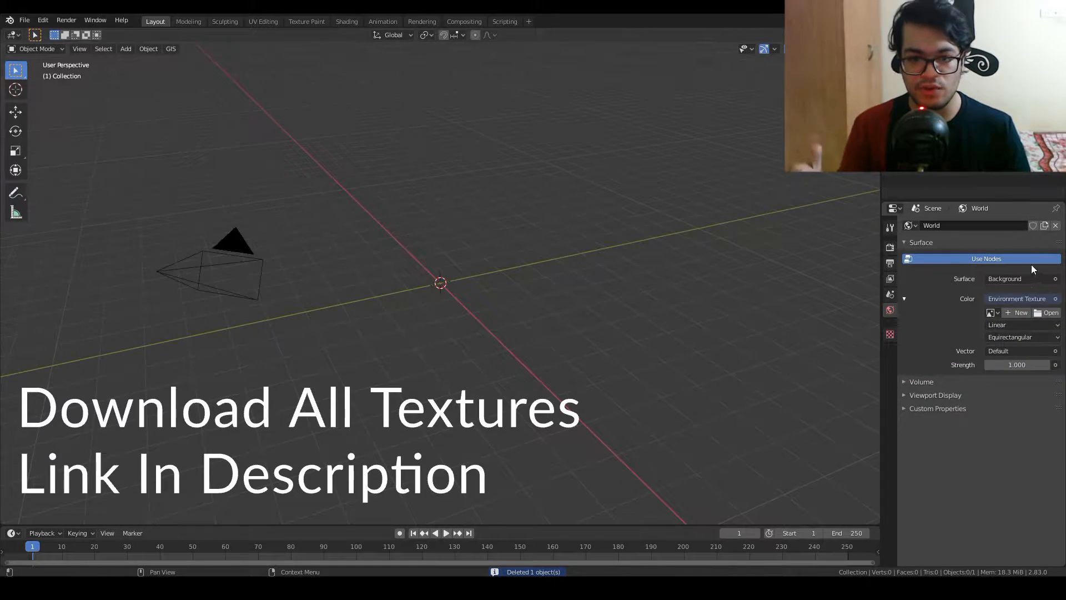
left_click(1047, 313)
left_click(283, 342)
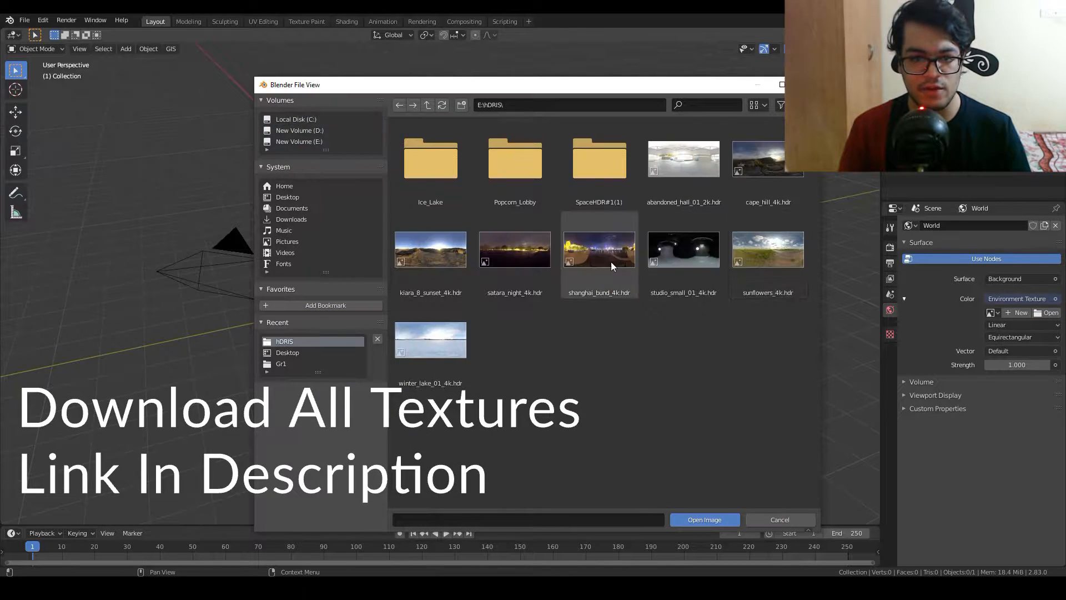
double_click(611, 261)
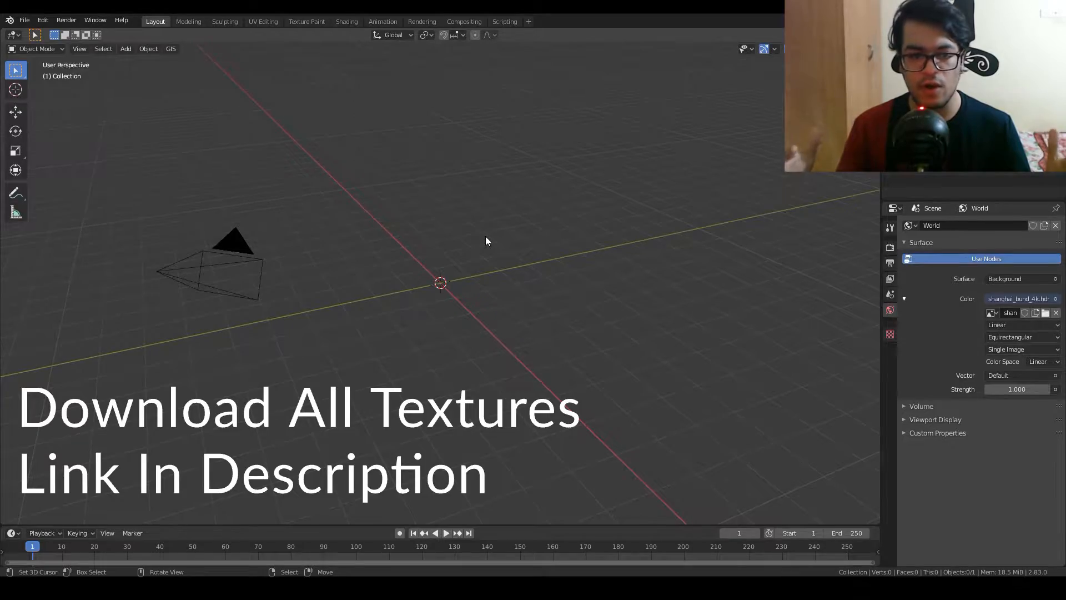
- Display the 3D viewport in rendered shading to see the HDRI lighting
key("z")
key("8")
mouse_move(485, 235)
middle_mouse_down()
mouse_move(782, 193)
mouse_move(33, 203)
mouse_move(328, 124)
mouse_move(613, 168)
mouse_move(509, 194)
mouse_move(715, 199)
mouse_move(749, 217)
middle_mouse_up()
- Enable transparent film, ambient occlusion, bloom and screen space reflections with refraction in the Eevee render settings
left_click(890, 247)
left_click(1044, 476)
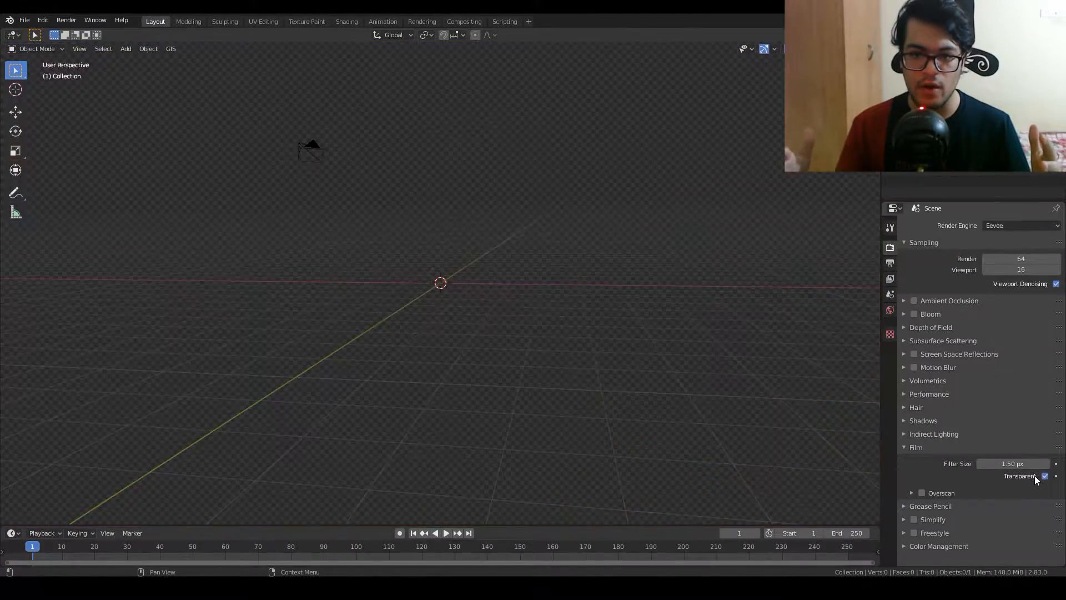
left_click(908, 354)
left_click(914, 354)
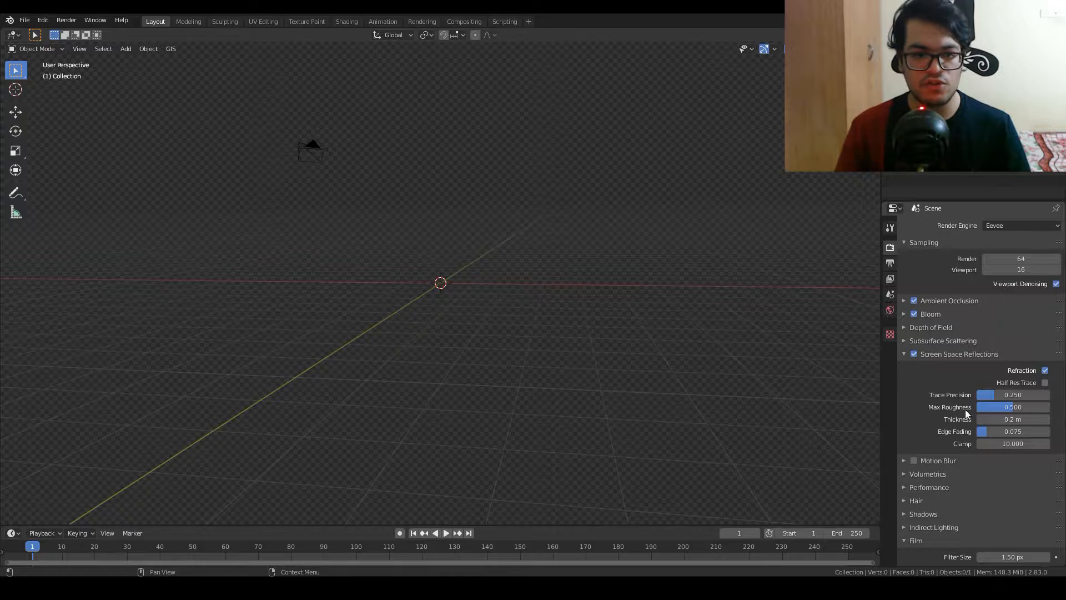
- Add a mesh plane at the centre of the scene
key("shift+a")
mouse_move(284, 233)
left_click(353, 232)
middle_click_drag(549, 344, 516, 366)
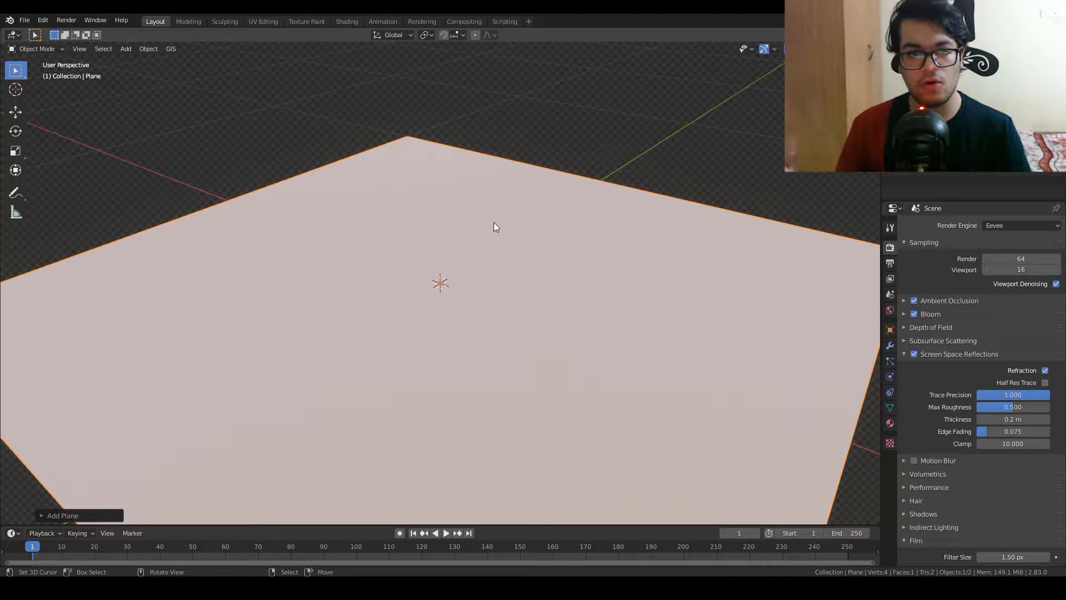
- In the Shading workspace, insert a Mix Shader between the wet ground material's Principled BSDF and its Material Output
left_click(347, 21)
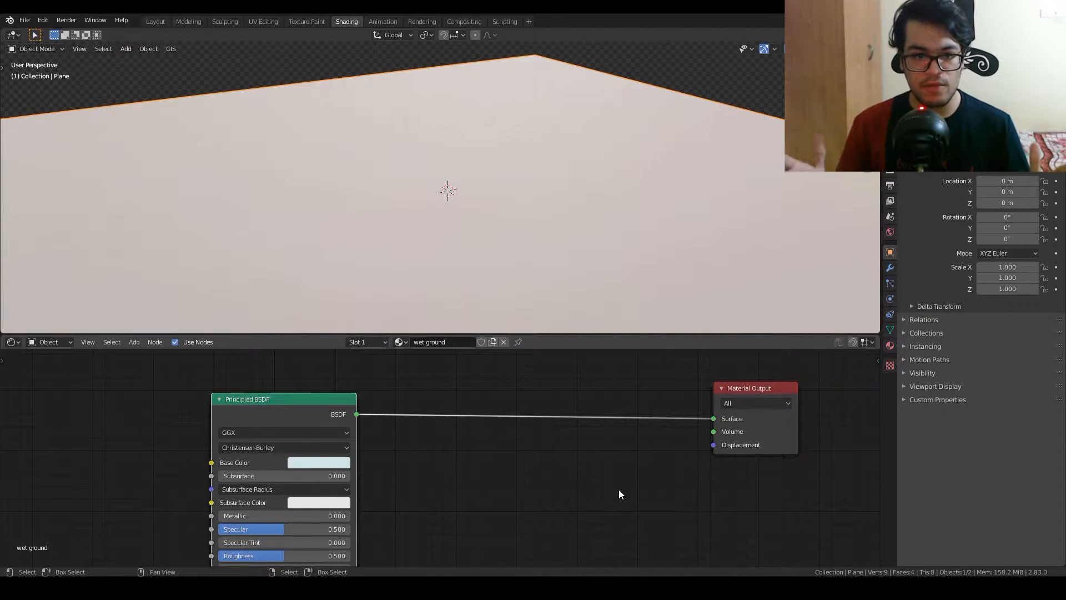
key("shift+a")
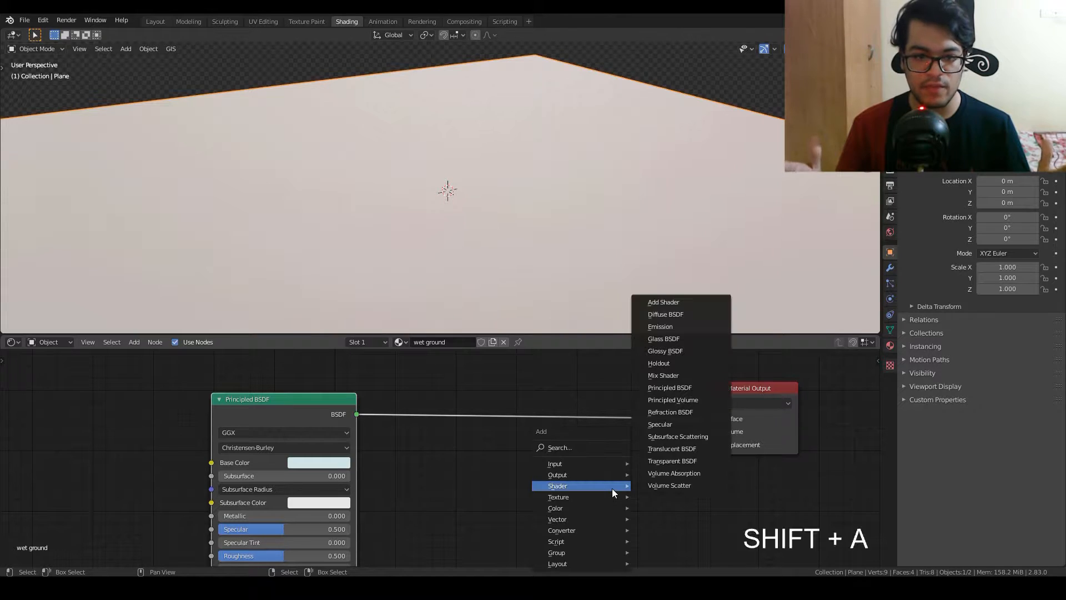
left_click(664, 375)
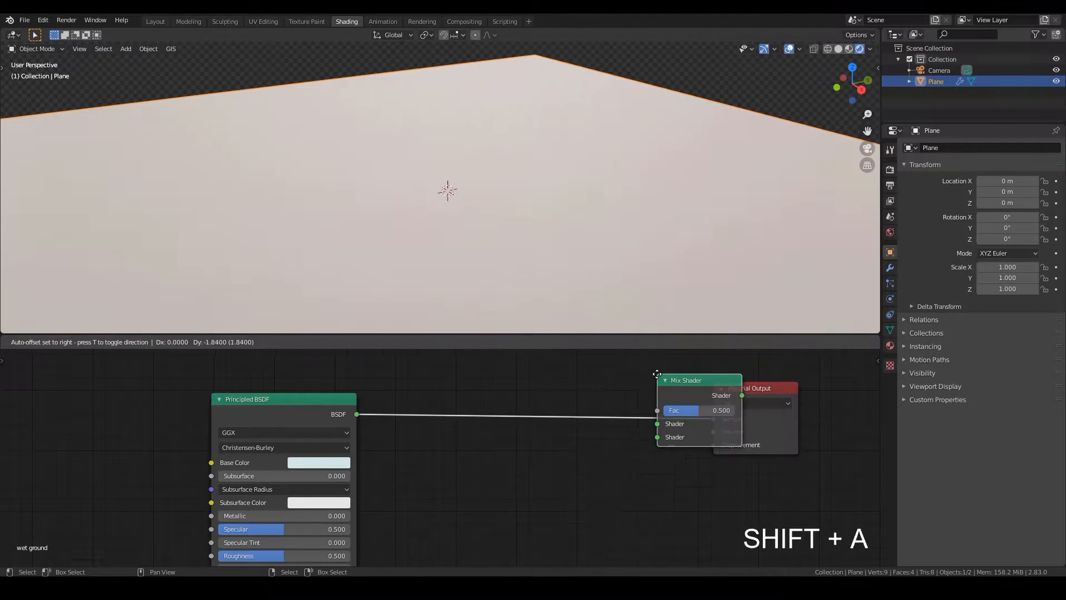
left_click(513, 398)
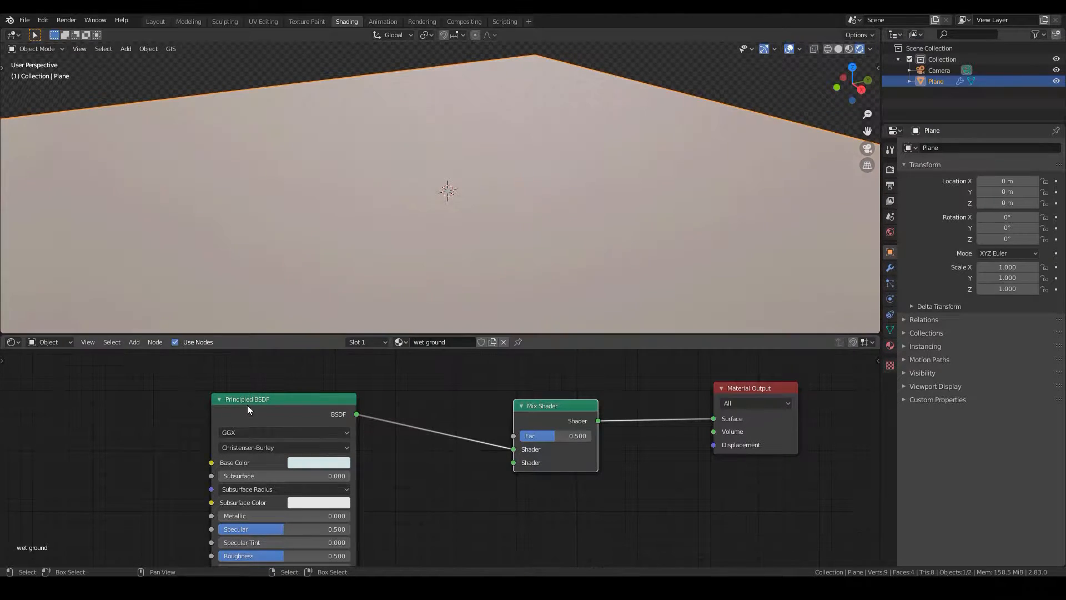
- Duplicate the Principled BSDF and connect the copy to the Mix Shader's second shader input
left_click(247, 406)
key("shift+d")
left_click(545, 509)
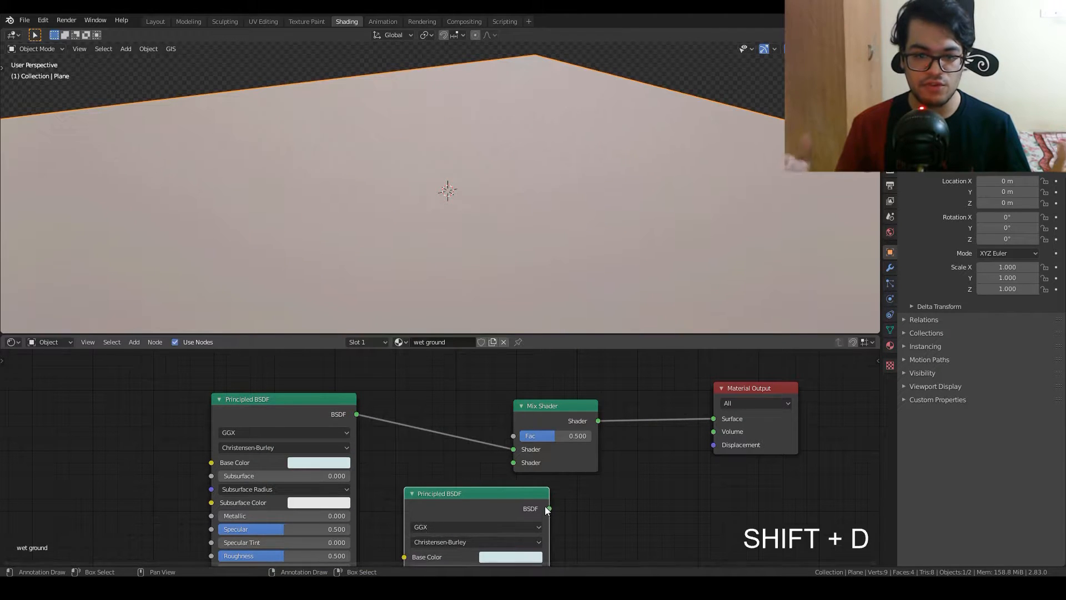
left_click_drag(548, 507, 514, 463)
- Set the duplicated Principled BSDF's base color to black and move the original Principled BSDF lower in the node graph
middle_click_drag(582, 518, 607, 449)
left_click(535, 487)
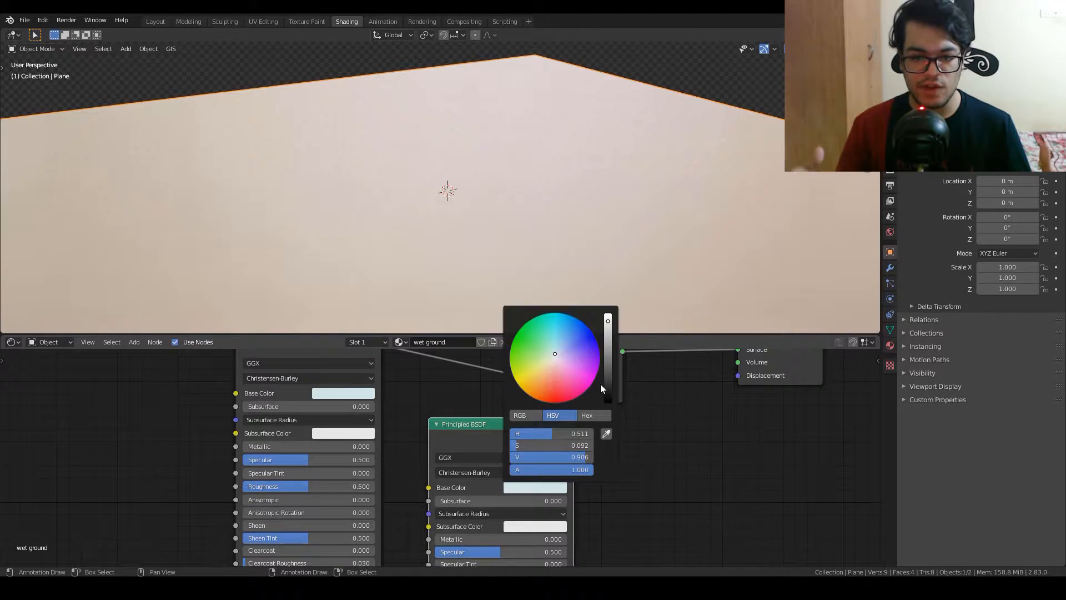
left_click_drag(608, 390, 607, 407)
scroll(151, 417, "down", 5)
middle_click_drag(153, 416, 411, 452)
left_click_drag(617, 413, 604, 469)
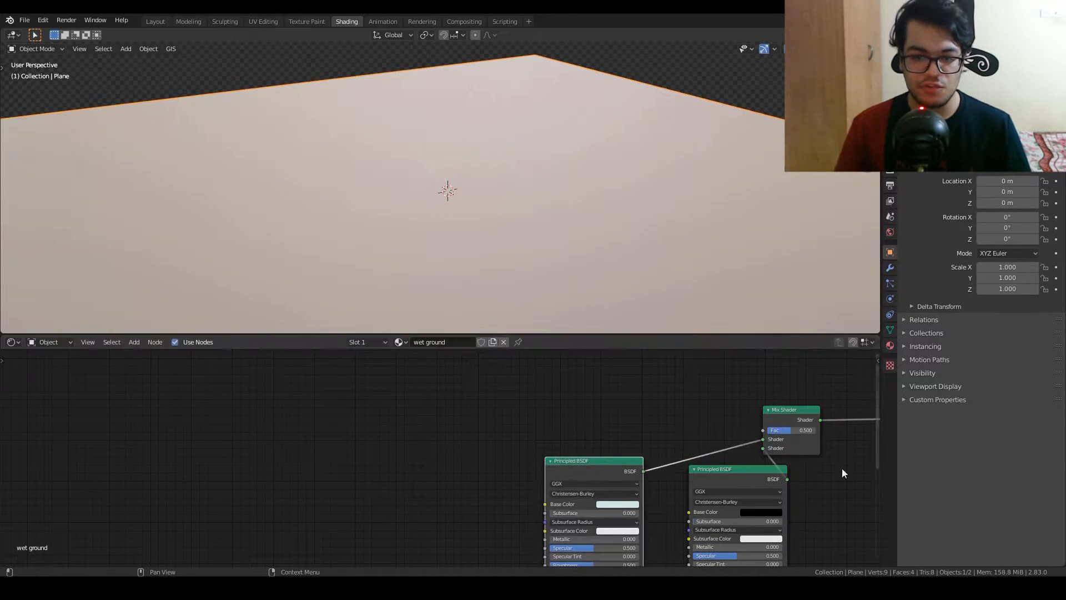
- Set the Mix Shader's factor to 1.000 to preview only the black shader on the plane
left_click_drag(762, 430, 556, 415)
left_click_drag(789, 432, 814, 430)
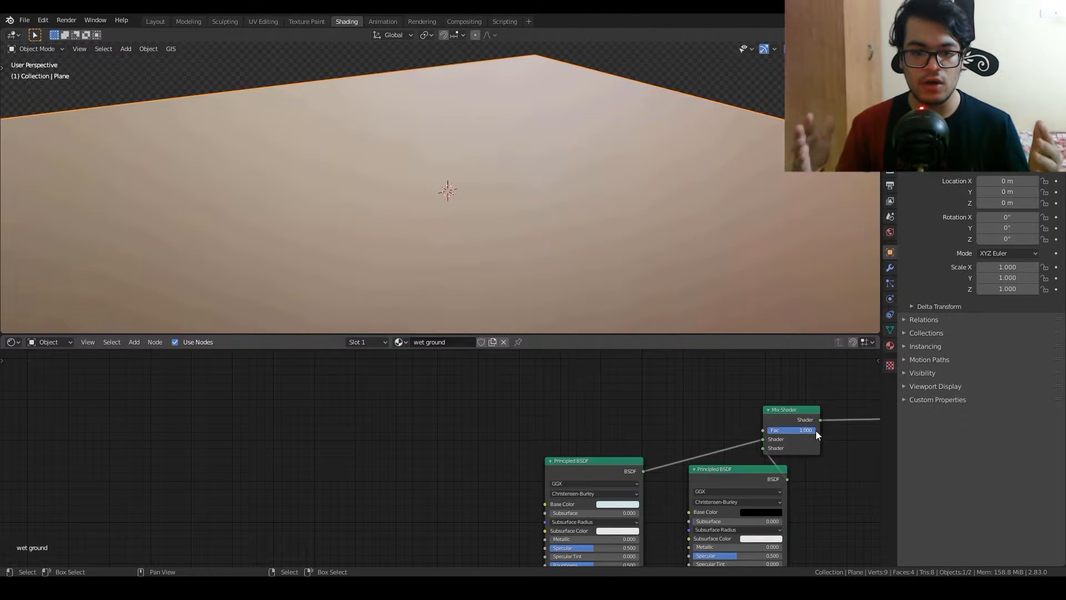
middle_click_drag(585, 55, 601, 197)
scroll(601, 221, "down", 5)
scroll(602, 221, "up", 2)
scroll(601, 197, "up", 1)
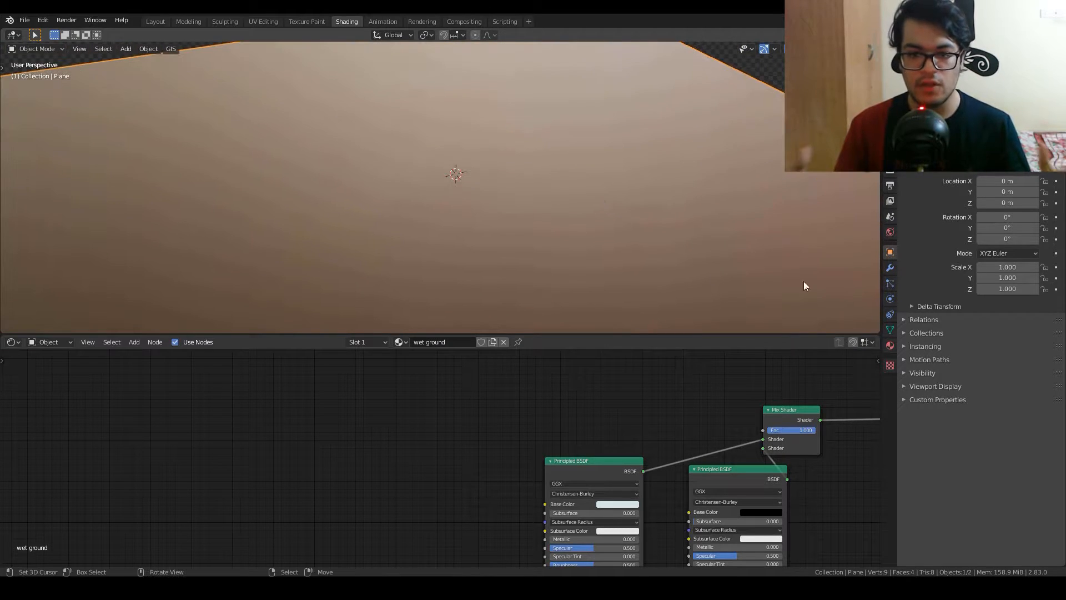
- Set the Mix Shader's factor to 0.5
left_click(805, 432)
type(".5")
key("Return")
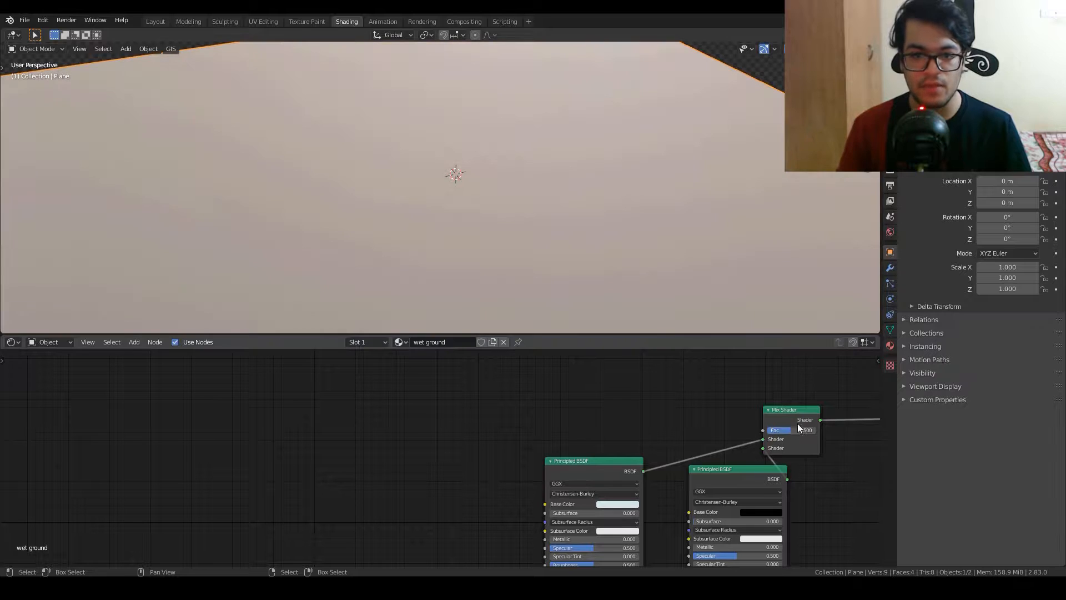
- Add a Noise Texture node and connect its Fac output to the Mix Shader's factor
left_click_drag(792, 424, 761, 399)
scroll(742, 391, "up", 1)
scroll(741, 392, "up", 2)
middle_click_drag(569, 431, 672, 443)
key("shift+a")
mouse_move(195, 417)
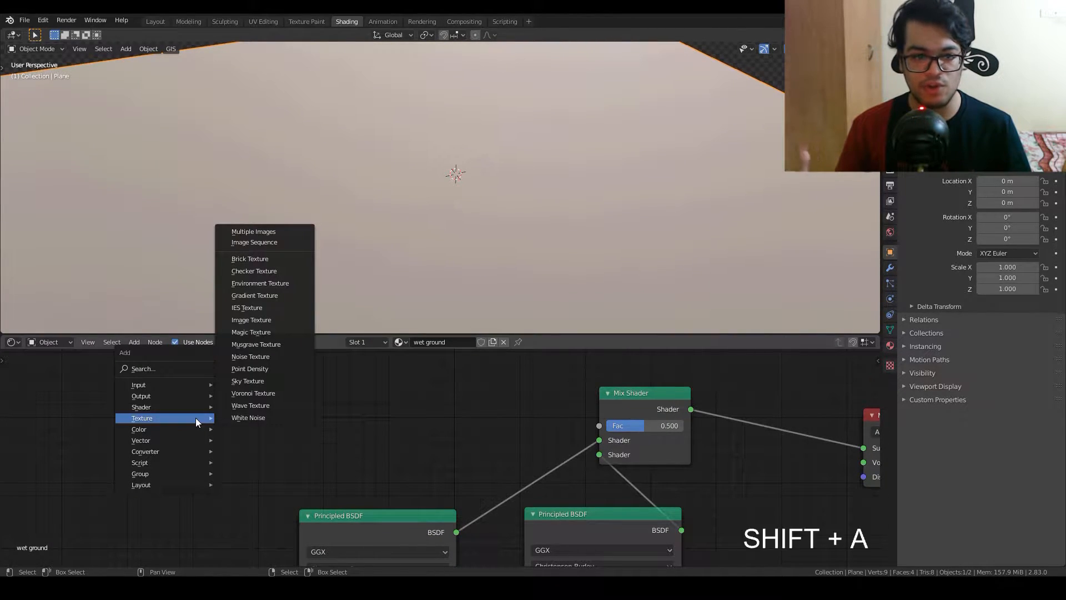
left_click(268, 355)
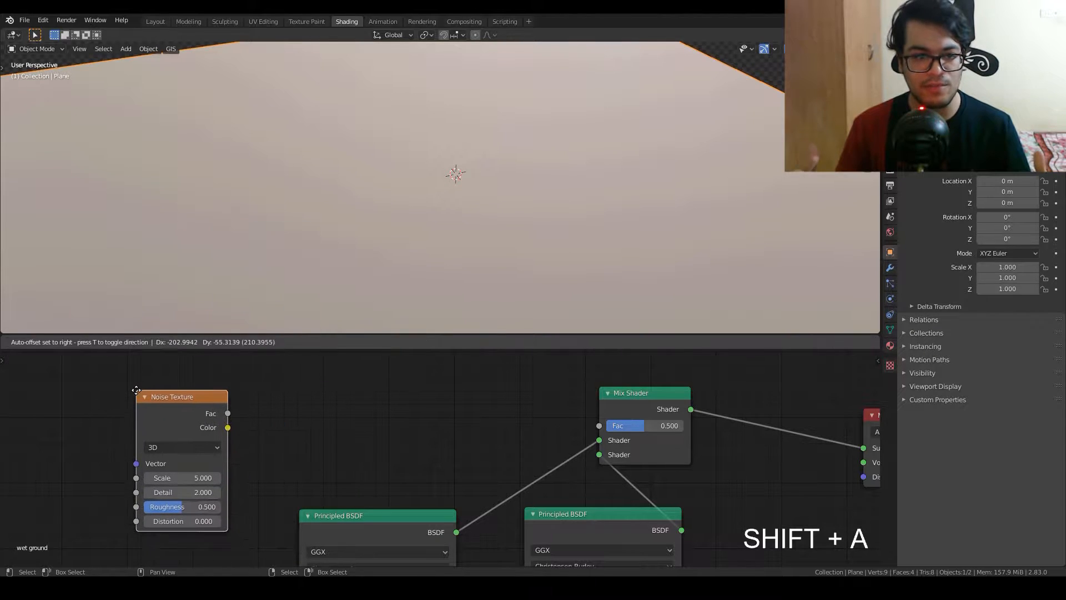
left_click(136, 390)
left_click_drag(227, 414, 612, 426)
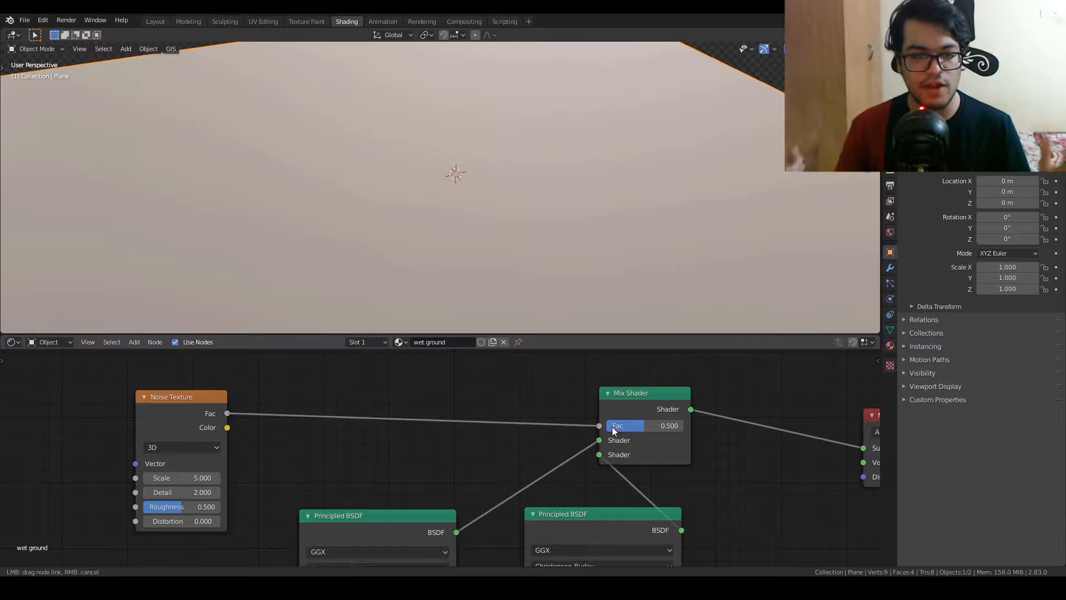
- Set the Noise Texture's detail to 16 and its scale to 8.8
scroll(678, 200, "down", 5)
scroll(679, 204, "up", 3)
middle_click_drag(680, 202, 701, 264)
scroll(264, 248, "up", 2)
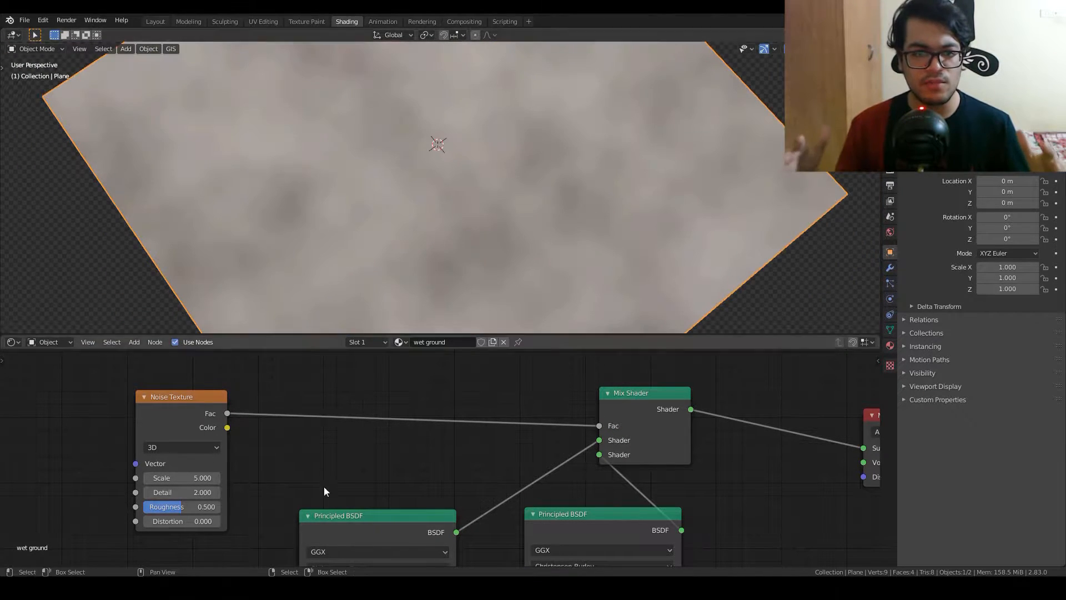
left_click_drag(187, 477, 260, 477)
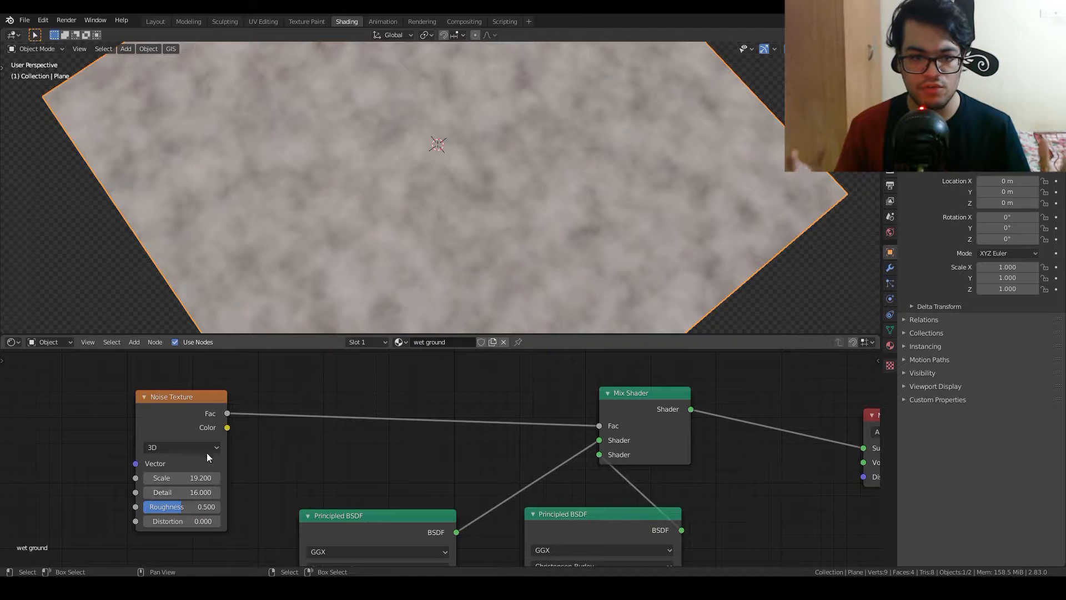
left_click_drag(181, 480, 123, 480)
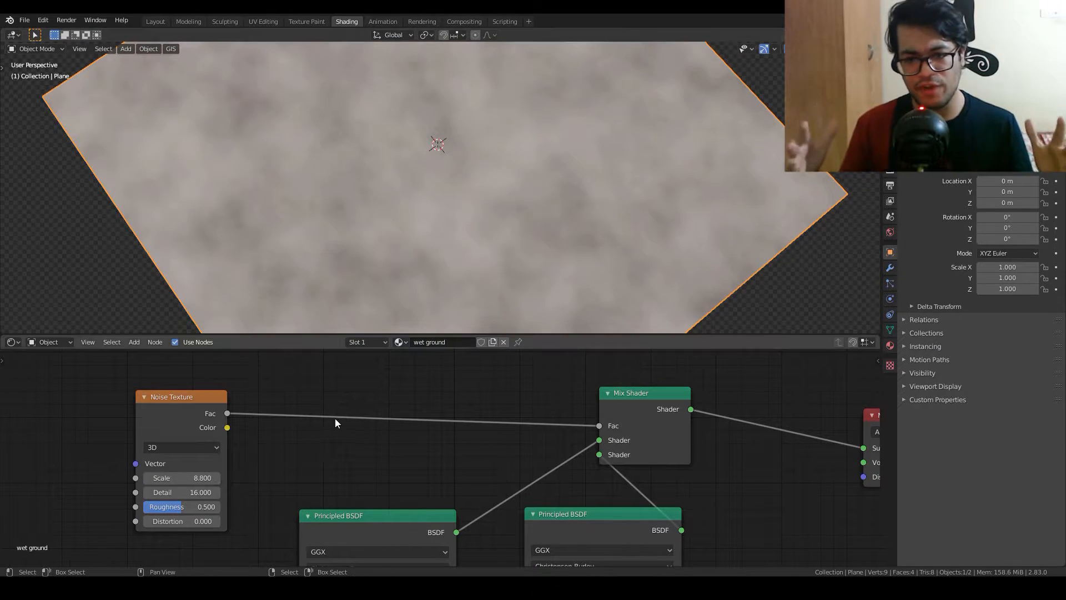
- Insert a ColorRamp between the Noise Texture and the Mix Shader, with its black stop close to the white one at about 0.527
key("shift+a")
mouse_move(293, 414)
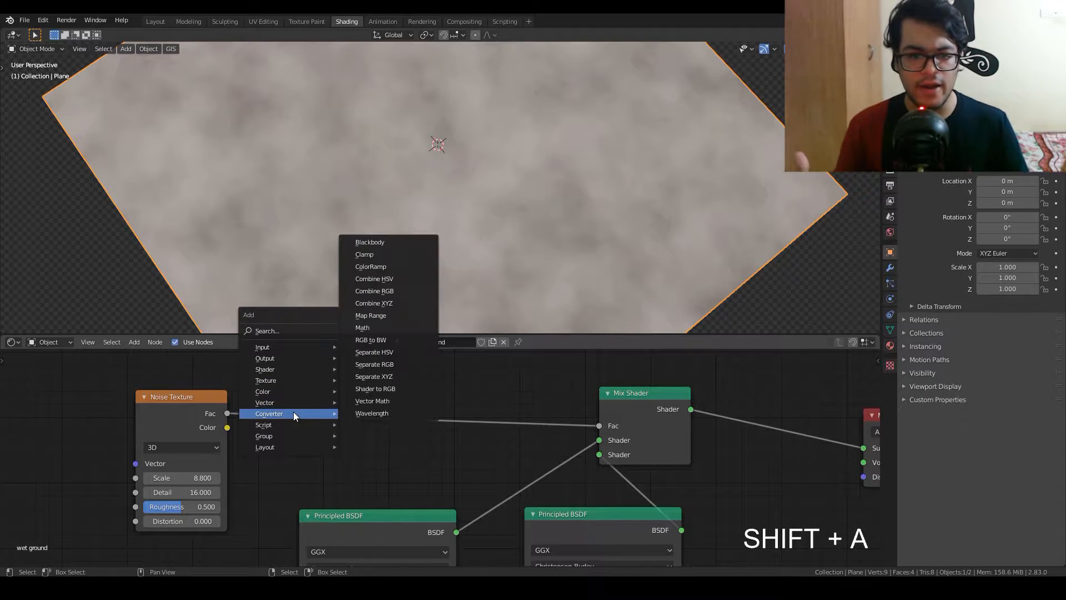
left_click(383, 267)
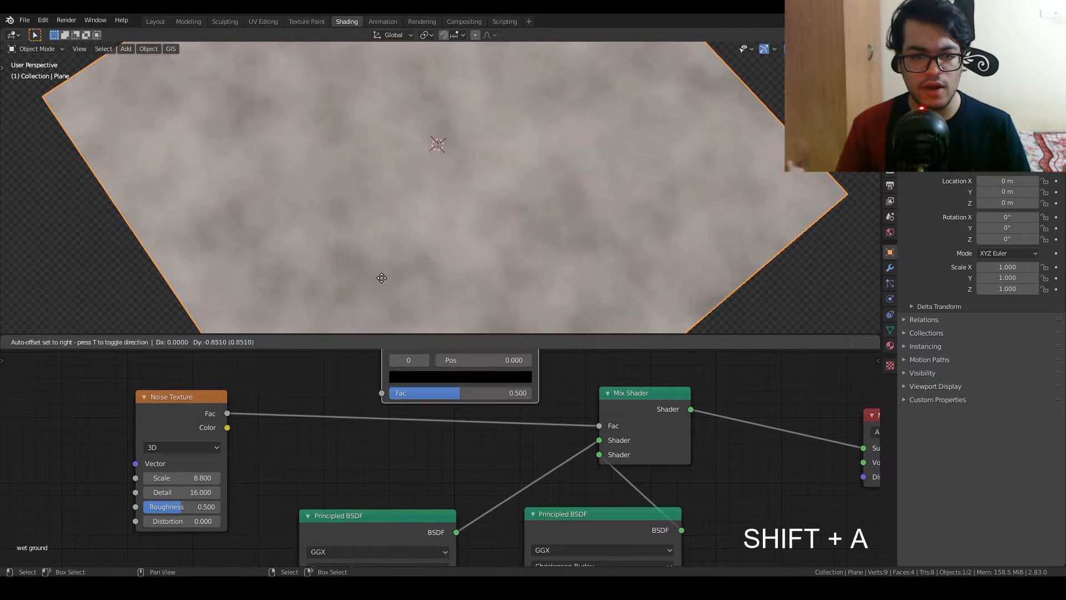
left_click(295, 358)
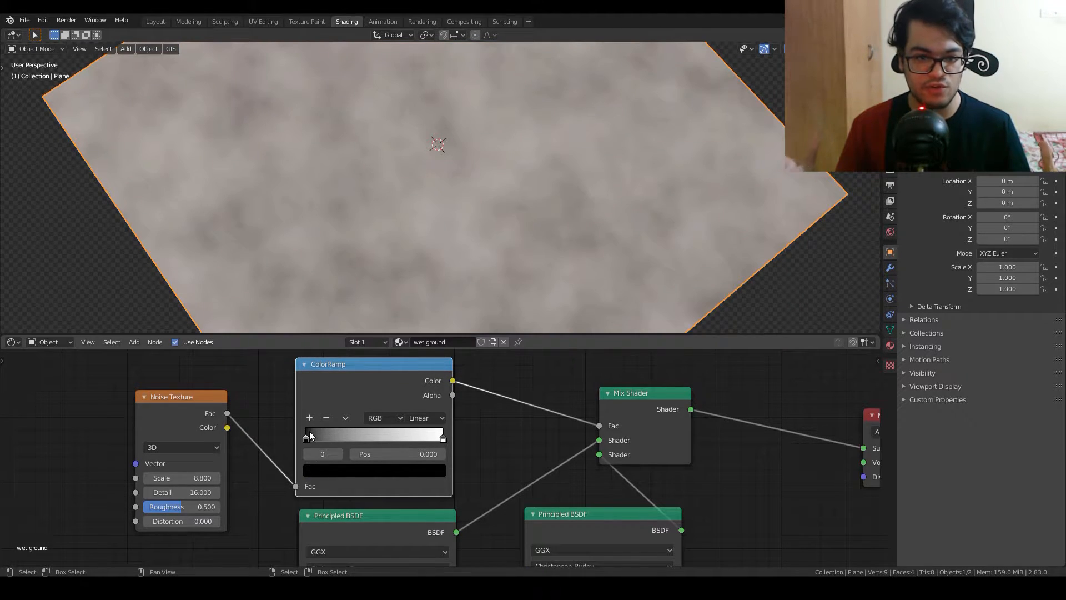
left_click_drag(308, 432, 379, 443)
middle_click_drag(422, 243, 392, 172)
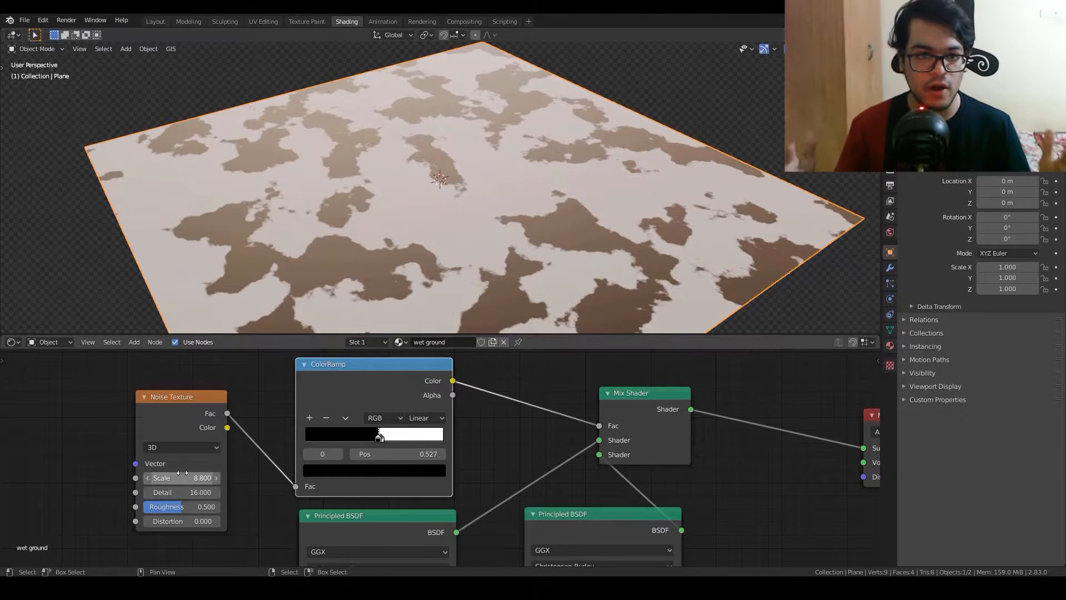
- Set the Noise Texture's scale to 7 and lower its detail to about 1.6 for smoother puddle edges
type("7")
key("Return")
middle_click_drag(478, 151, 477, 121)
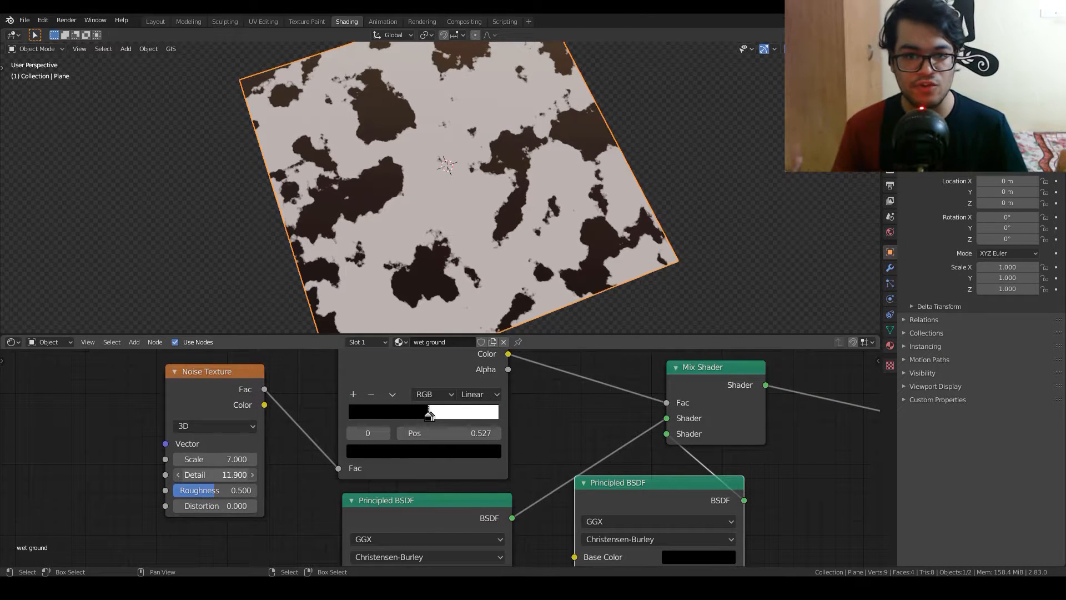
left_click_drag(239, 474, 203, 474)
- Add an Image Texture node and connect its Color to the original Principled BSDF's Base Color
key("shift+a")
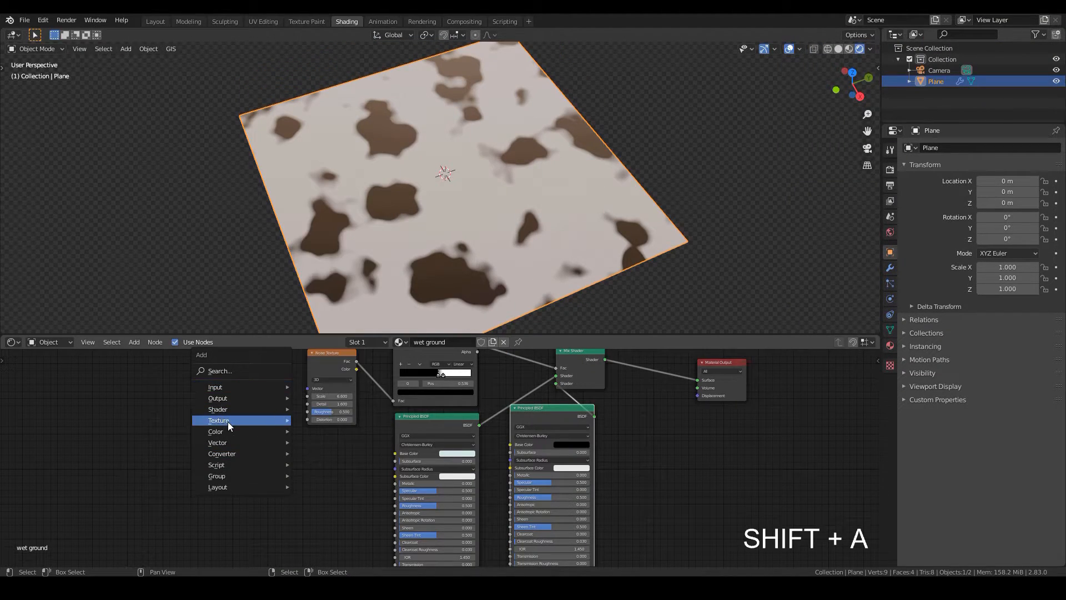
mouse_move(231, 422)
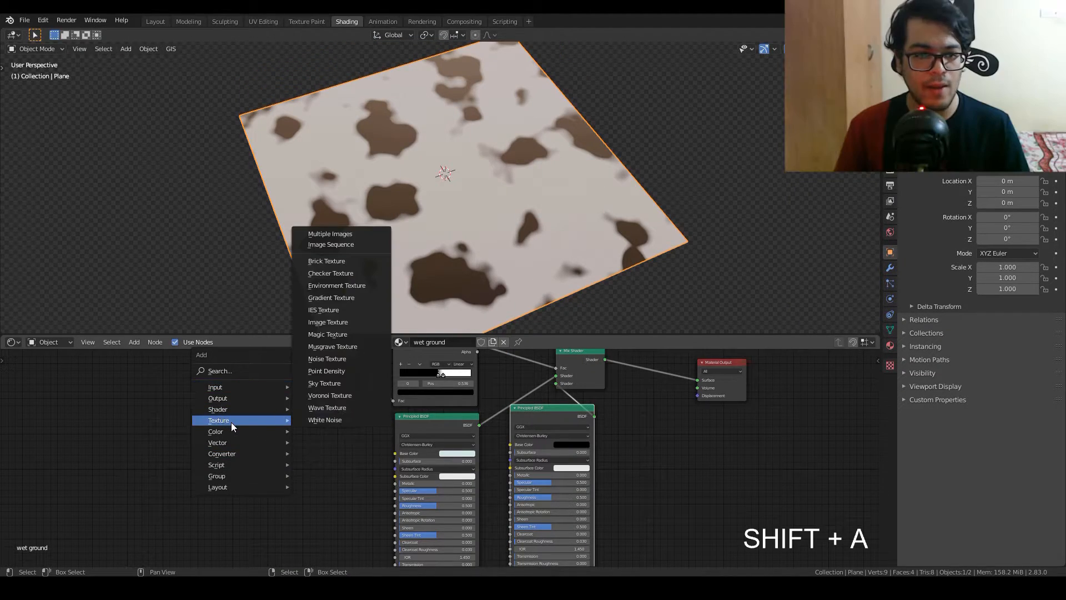
left_click(328, 322)
left_click(260, 440)
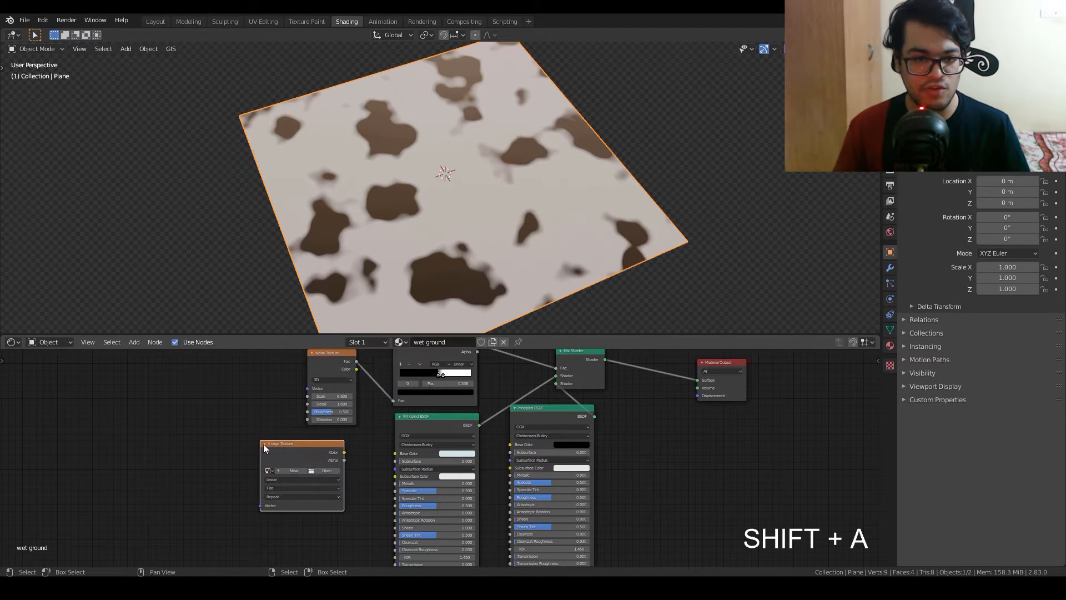
scroll(355, 464, "up", 2)
left_click_drag(299, 449, 375, 449)
- Enlarge the node editor area and move the Image Texture node farther away from the Principled BSDF
scroll(351, 431, "down", 6)
middle_click_drag(351, 431, 516, 548)
scroll(513, 516, "up", 5)
middle_click_drag(509, 498, 432, 361)
left_click_drag(501, 335, 499, 136)
middle_click_drag(452, 435, 383, 493)
left_click(516, 302)
left_click_drag(354, 342, 297, 333)
- Load Arc_Pavement_001_basecolor.jpg into the Image Texture node and enlarge the viewport area to view the paved plane
left_click(315, 359)
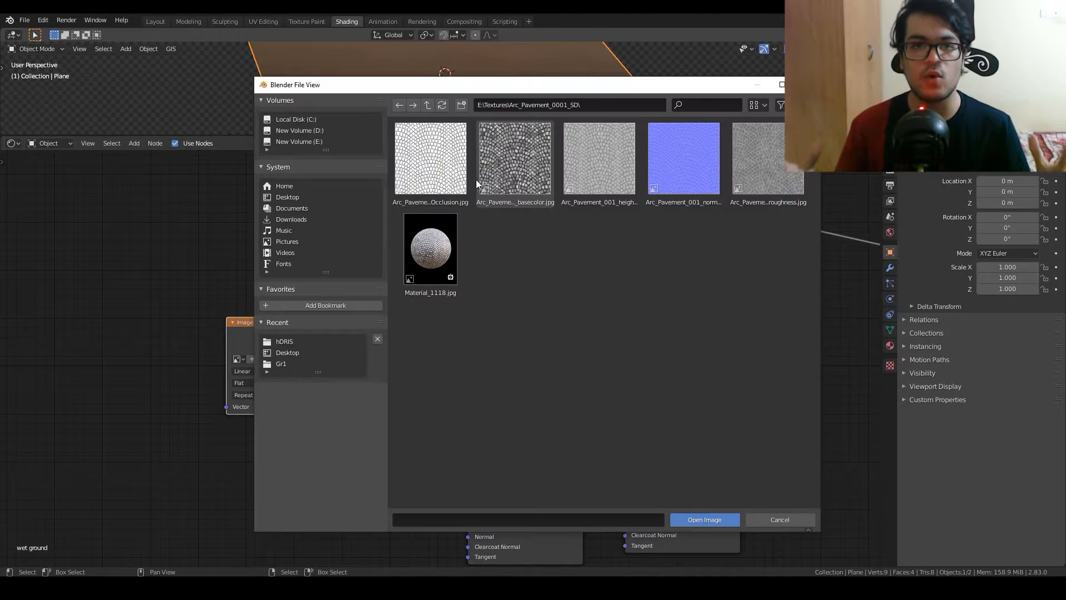
double_click(520, 181)
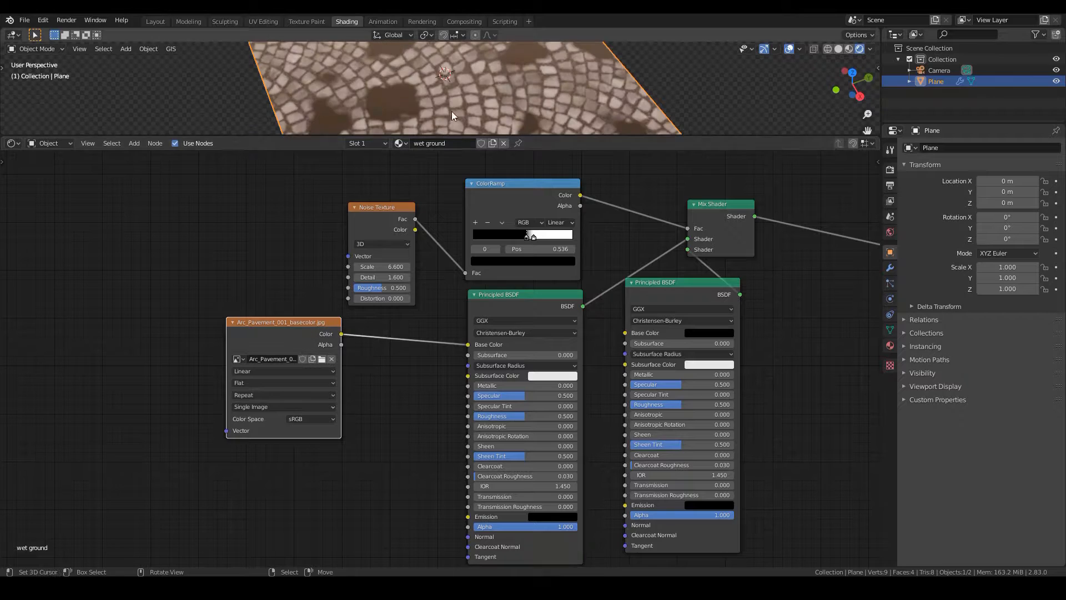
left_click_drag(455, 136, 455, 319)
middle_click_drag(465, 246, 472, 224)
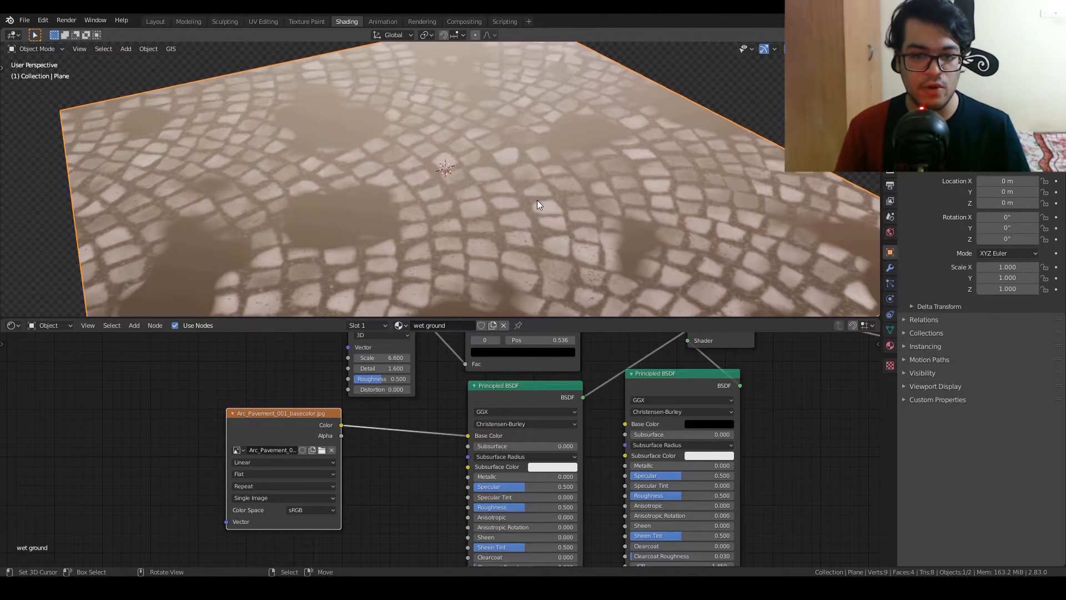
- Duplicate the basecolor Image Texture node, connect the copy's Color to the first Principled BSDF's Roughness, and load Arc_Pavement_001_roughness.jpg into it
middle_click_drag(538, 200, 488, 167)
middle_click_drag(379, 478, 513, 426)
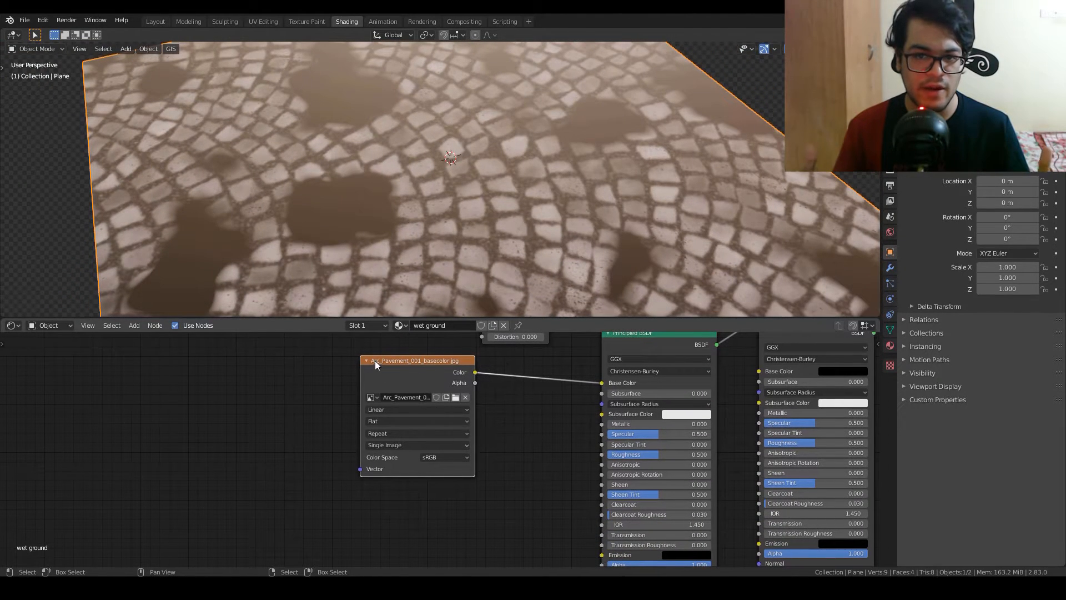
key("shift+d")
left_click(364, 492)
left_click_drag(464, 503, 603, 454)
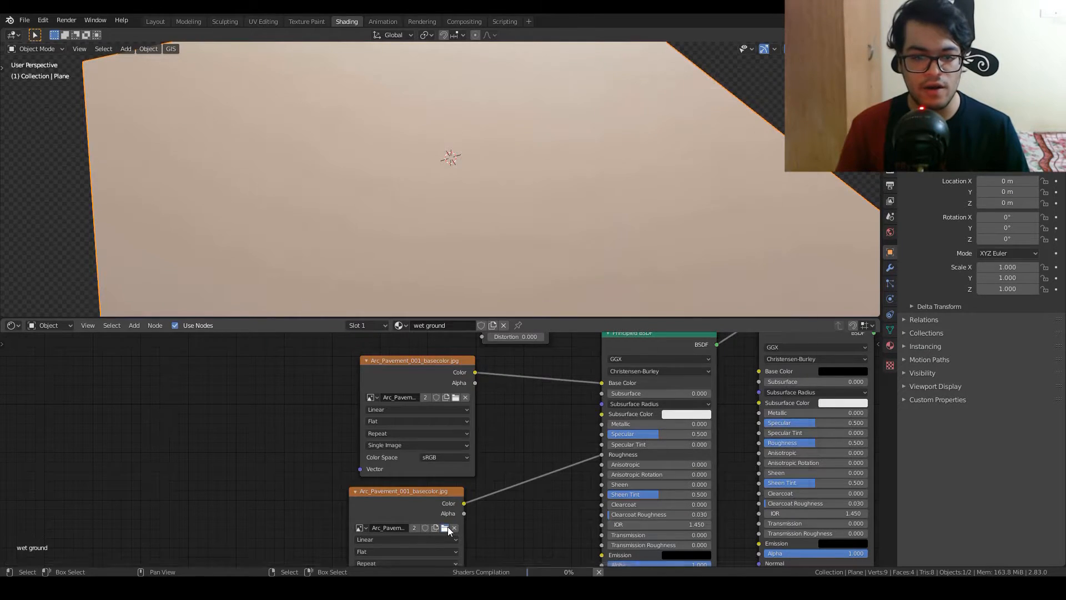
left_click(447, 526)
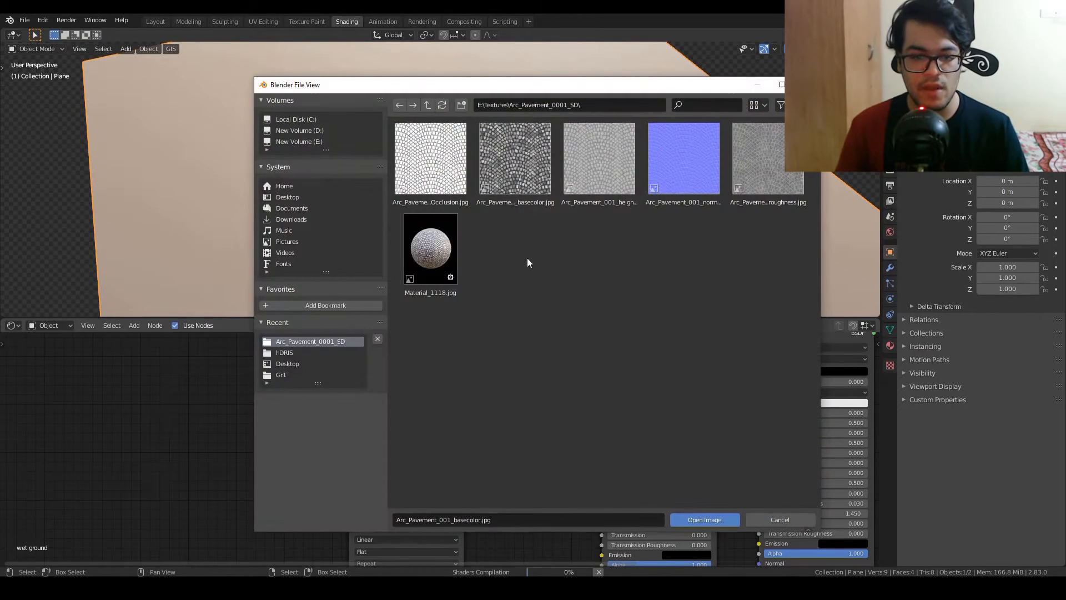
double_click(742, 178)
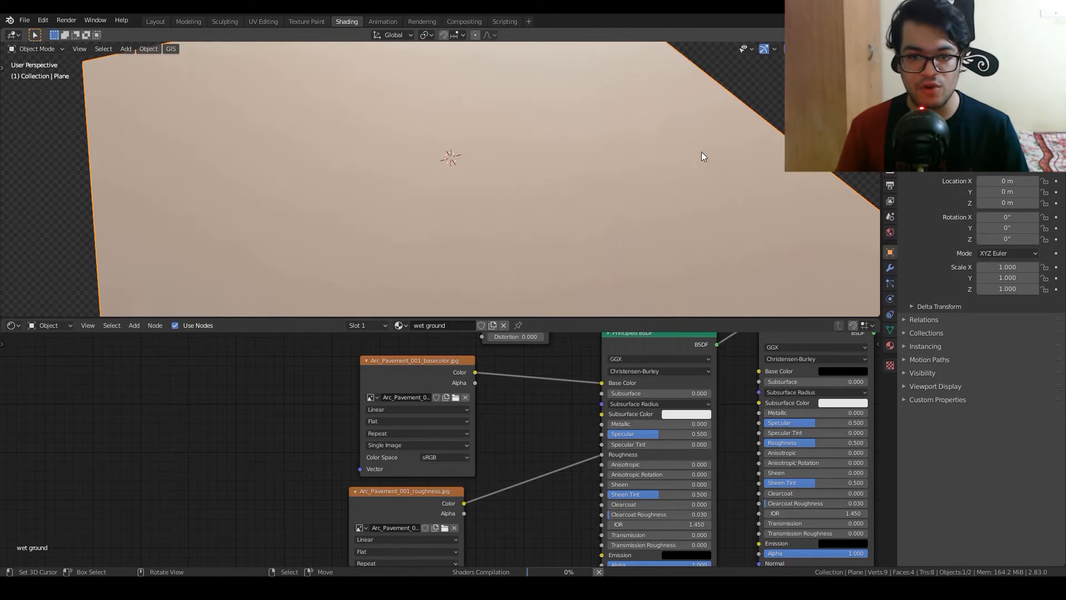
- Load Arc_Pavement_001_height.png into another Image Texture node placed below the roughness texture node
middle_click_drag(578, 221, 556, 214)
scroll(554, 217, "down", 5)
middle_click_drag(465, 503, 445, 366)
left_click(428, 527)
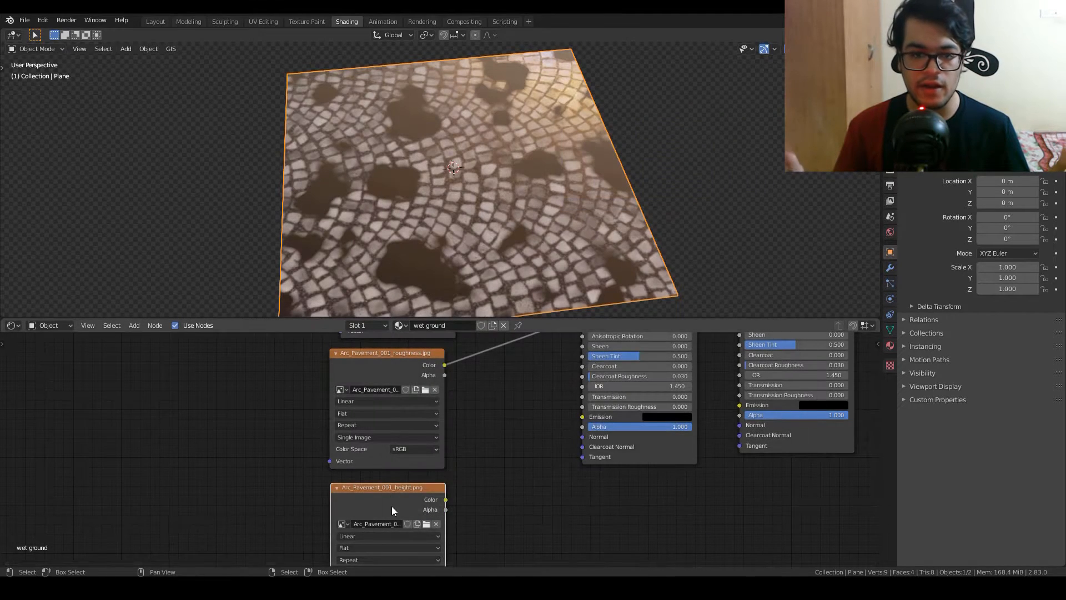
- Duplicate the height texture node and load Arc_Pavement_001_normal.jpg into the copy
key("shift+d")
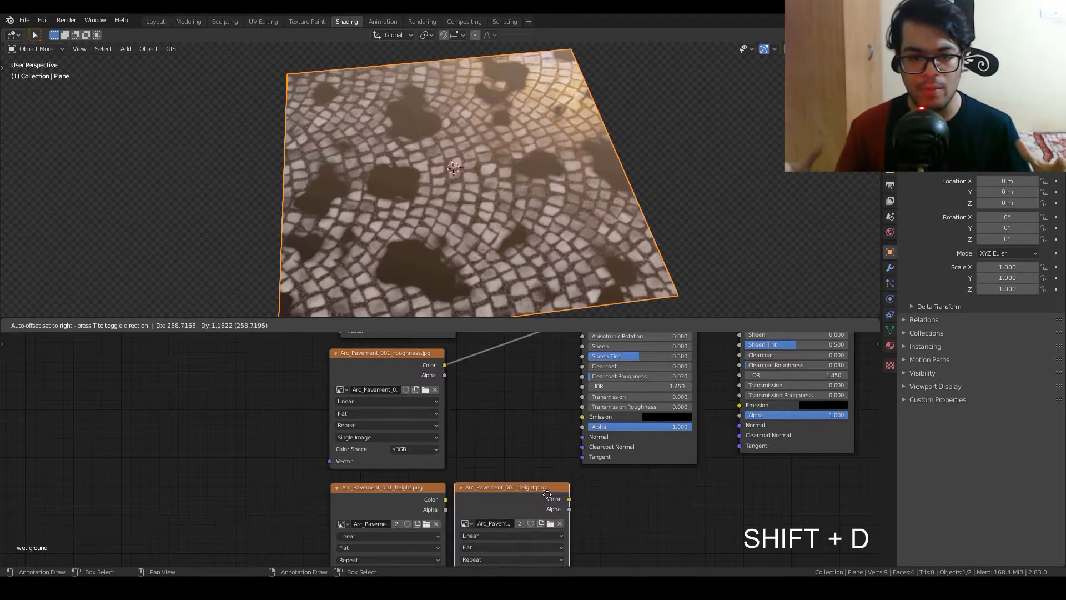
left_click(549, 494)
left_click(552, 524)
double_click(694, 176)
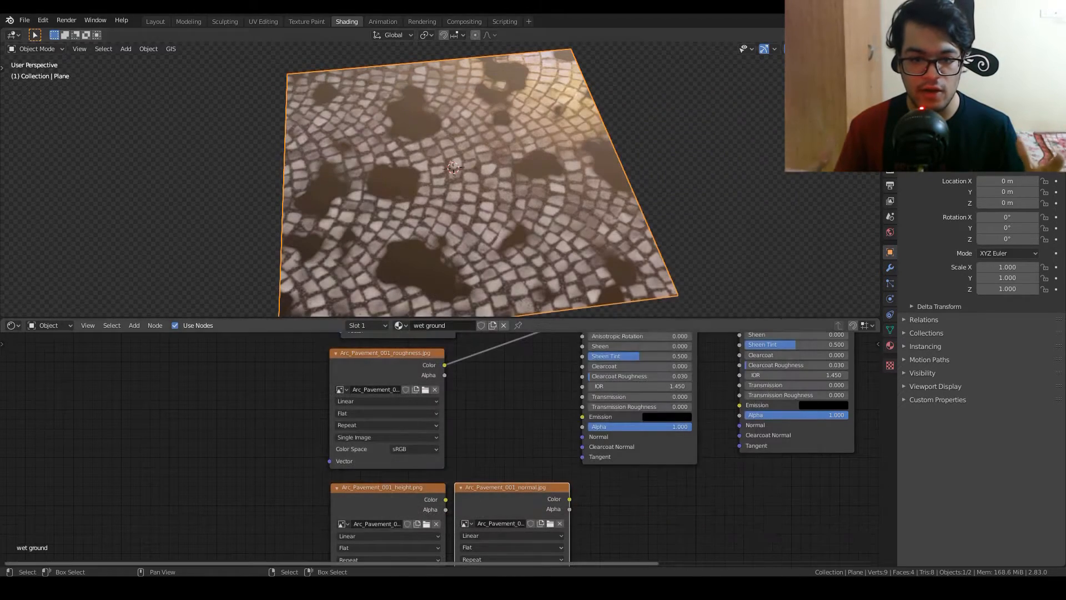
- Set the normal texture's color space to Non-Color and rearrange the nodes so it sits before the height texture node
scroll(452, 453, "up", 4)
middle_click_drag(571, 499, 558, 365)
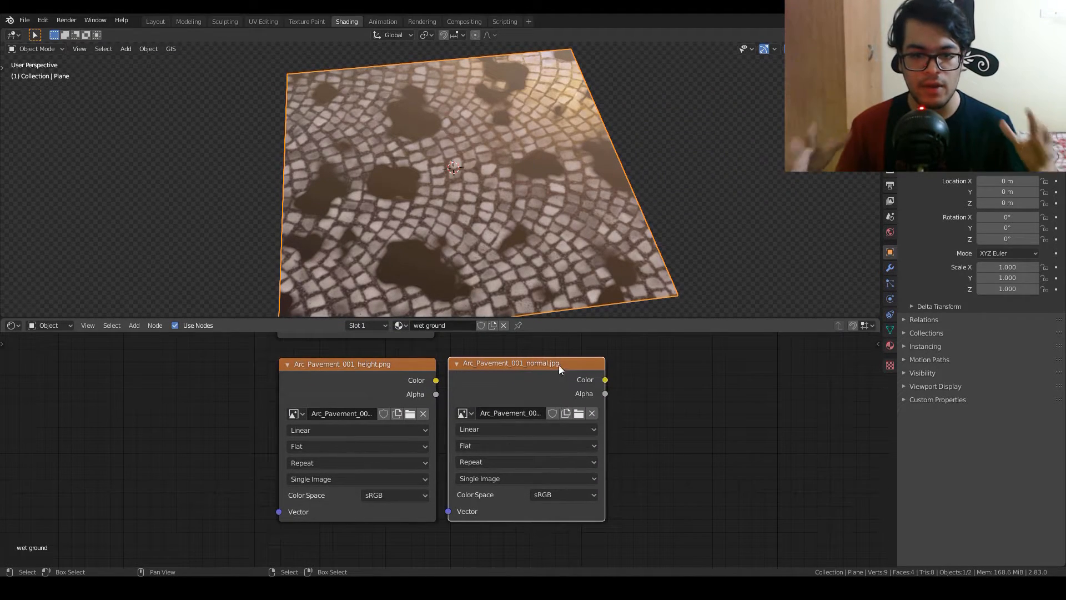
left_click(566, 497)
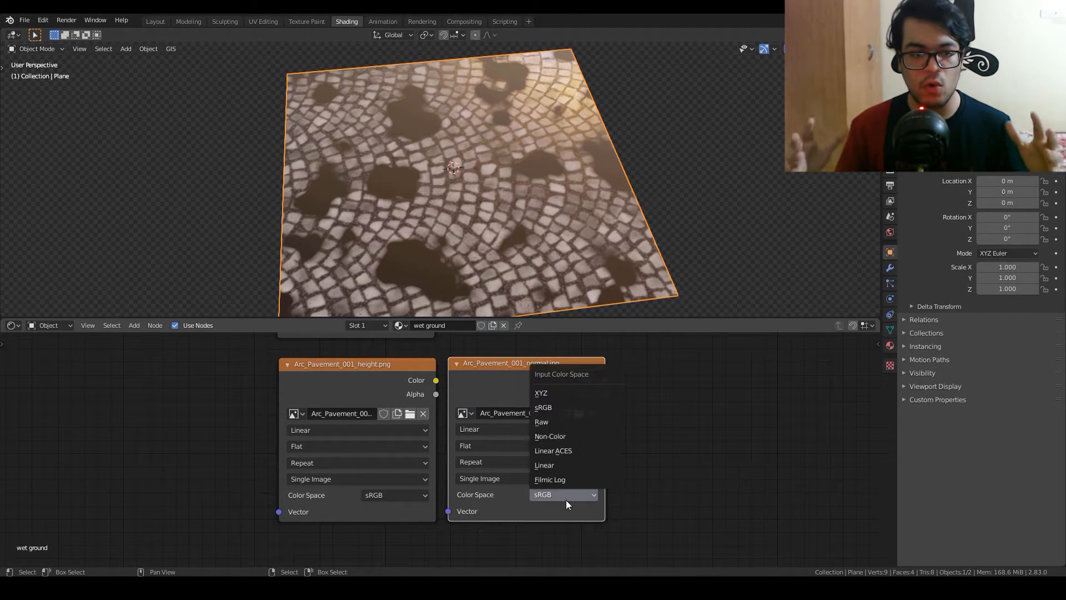
left_click(564, 435)
left_click_drag(521, 375, 176, 370)
left_click_drag(358, 377, 410, 389)
left_click_drag(190, 379, 198, 401)
left_click_drag(434, 401, 419, 414)
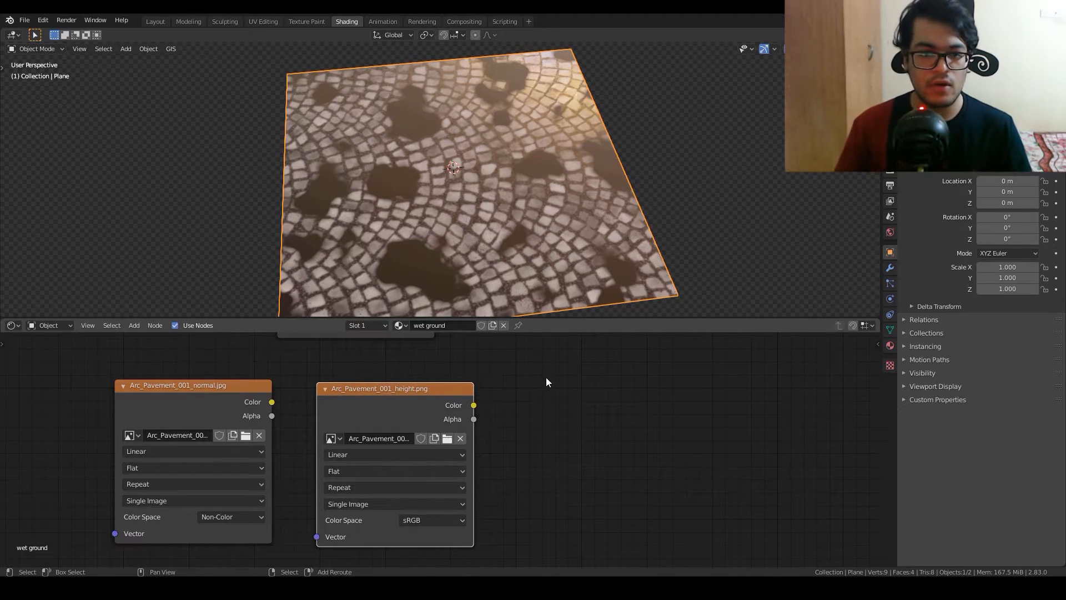
- Add a Normal Map node and place it after the height texture node
key("shift+a")
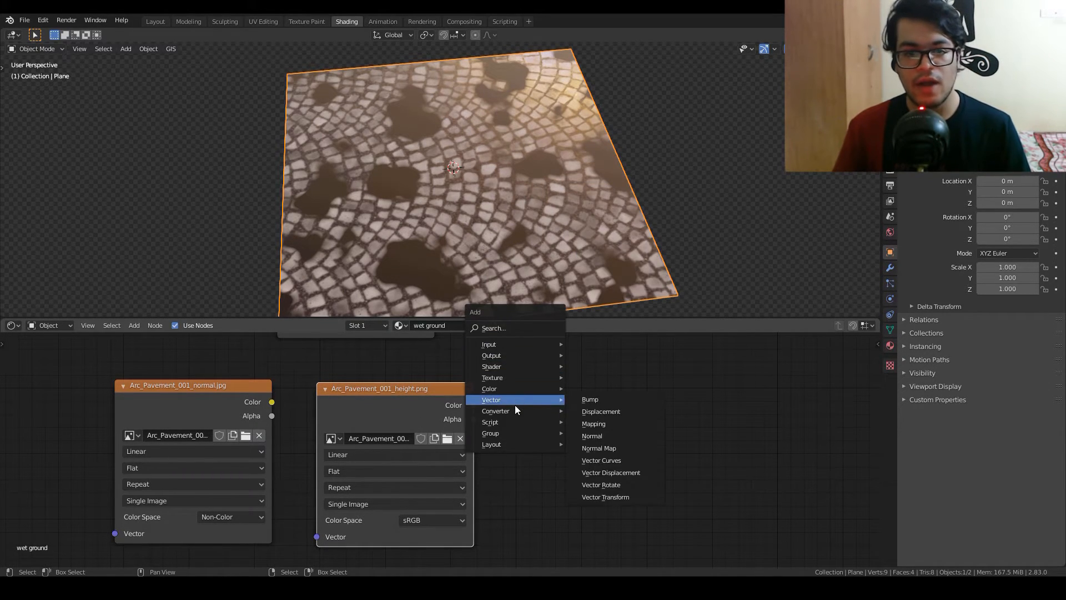
left_click(529, 329)
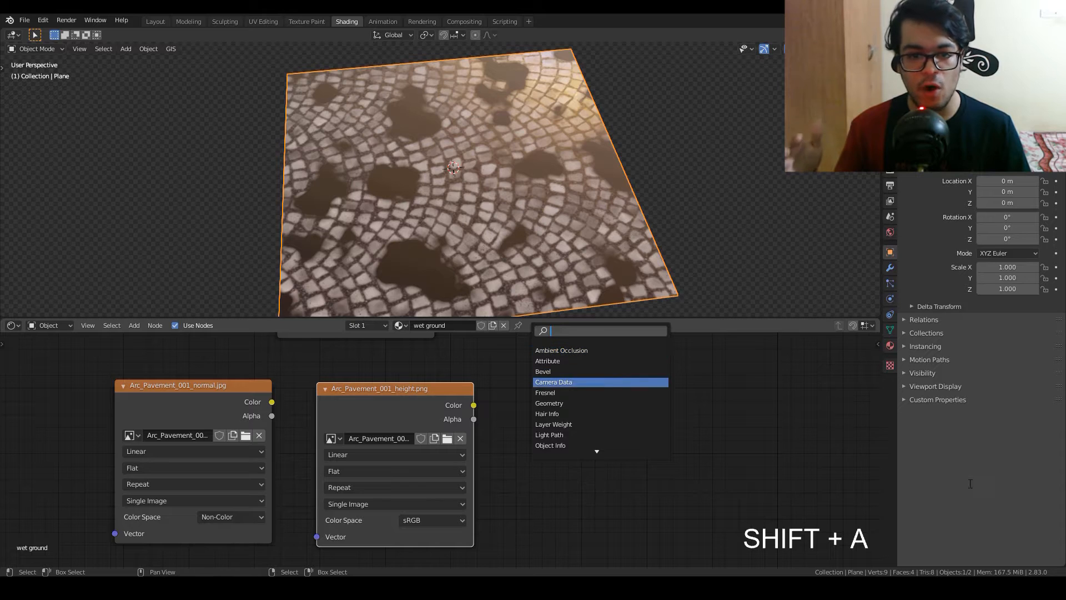
key("shift+a")
left_click(565, 413)
type("norm")
left_click(588, 441)
left_click(585, 411)
left_click_drag(593, 413, 596, 434)
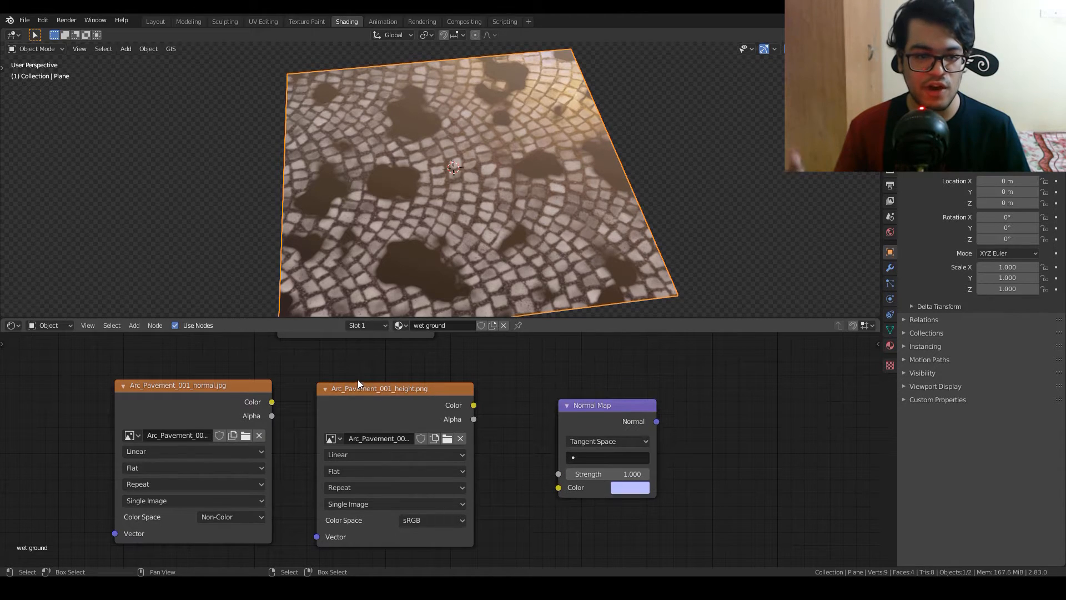
- Connect the normal texture's Color to the Normal Map's Color and move the Normal Map node between the normal and height textures
left_click_drag(273, 409, 558, 487)
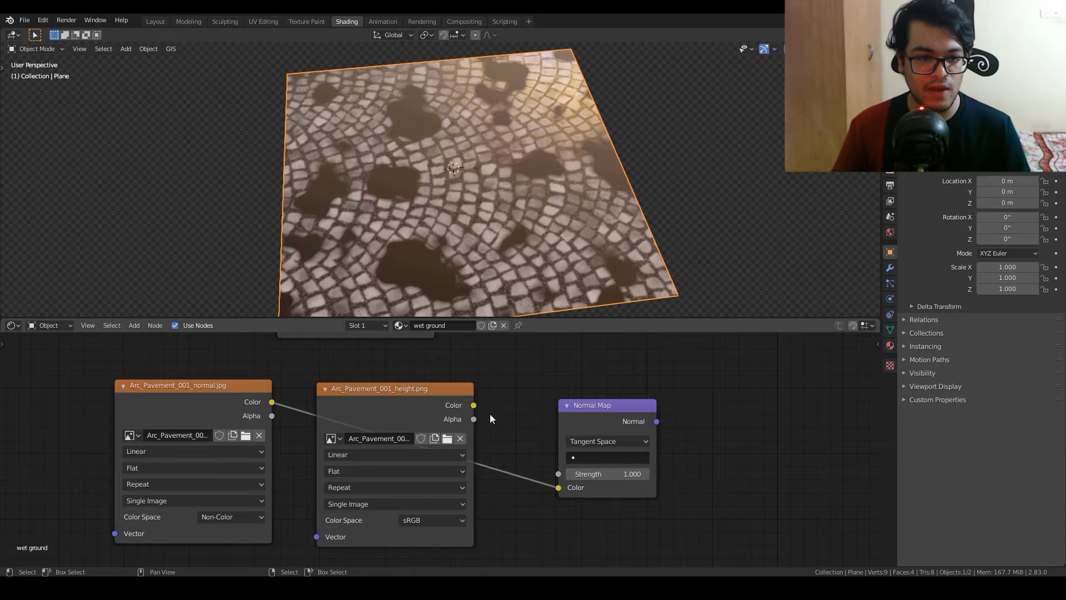
left_click_drag(597, 405, 257, 394)
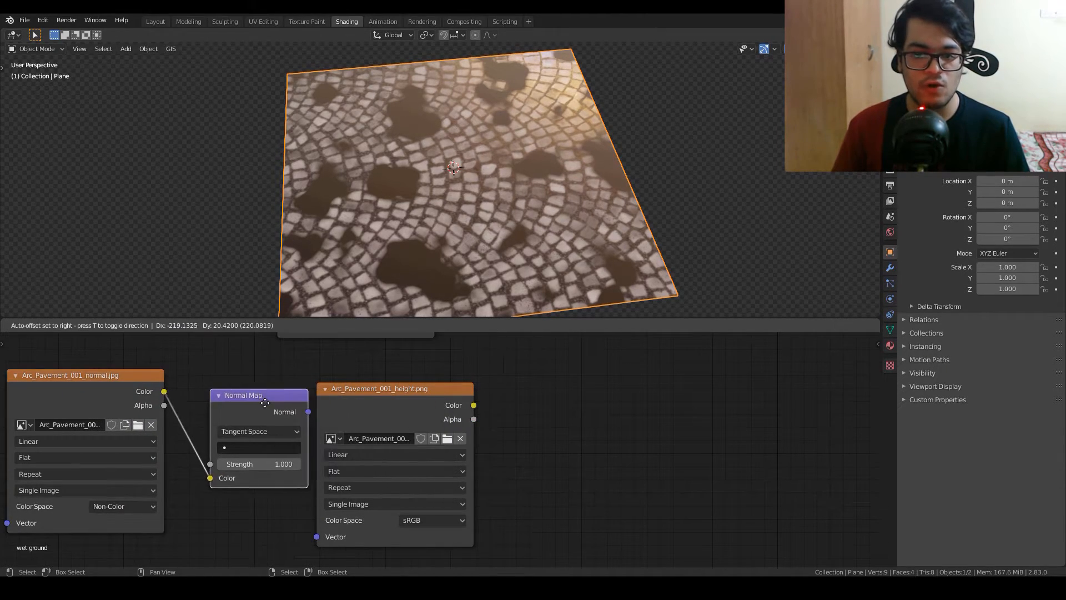
left_click_drag(257, 395, 255, 395)
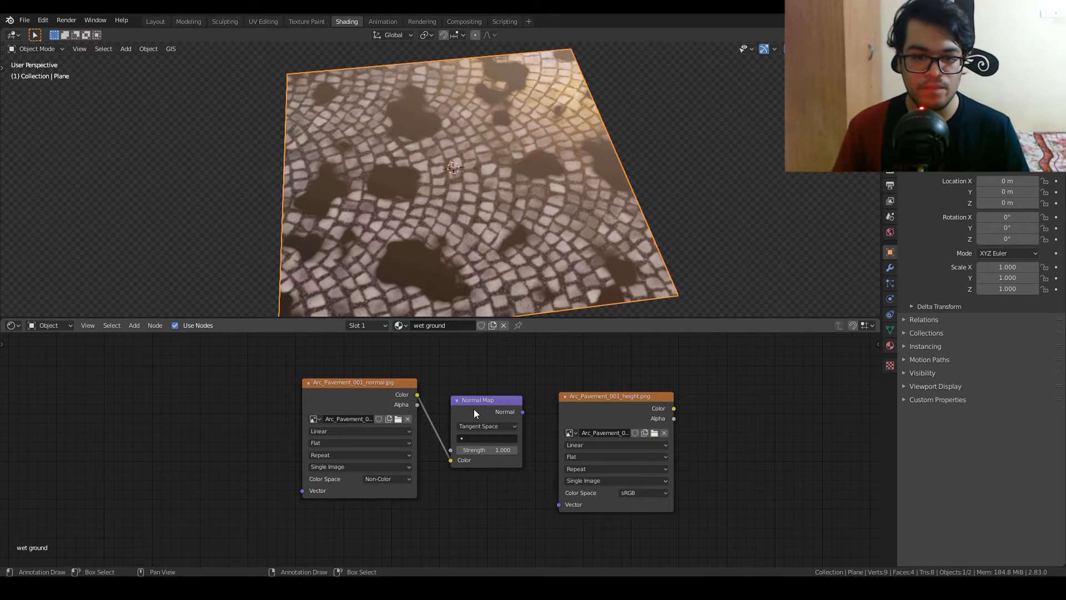
- Add a Bump node and place it after the height texture node
key("shift+a")
left_click(750, 377)
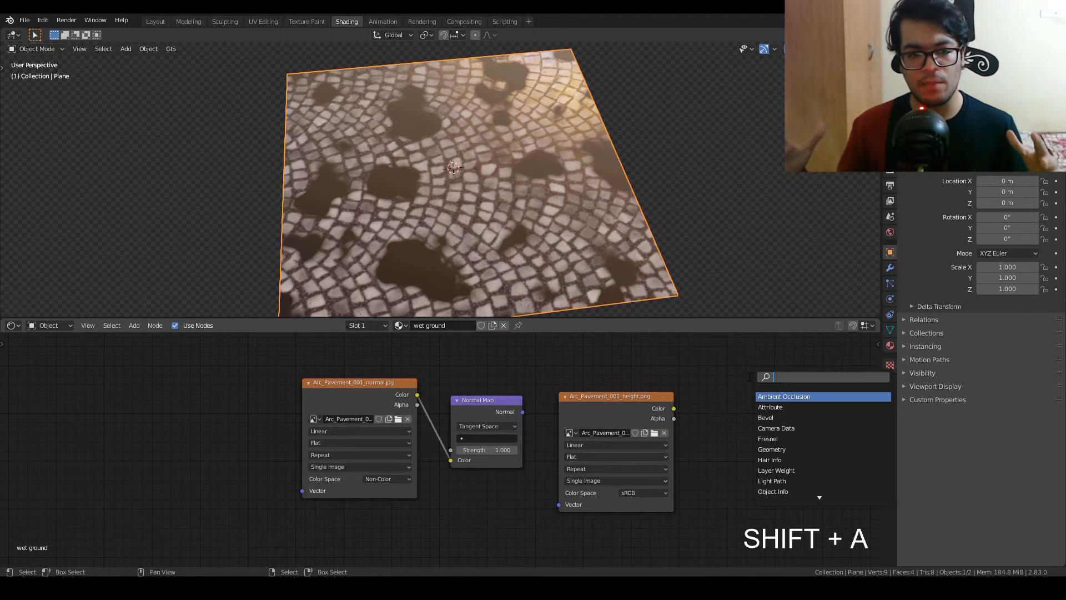
type("bum")
left_click(766, 407)
left_click(756, 417)
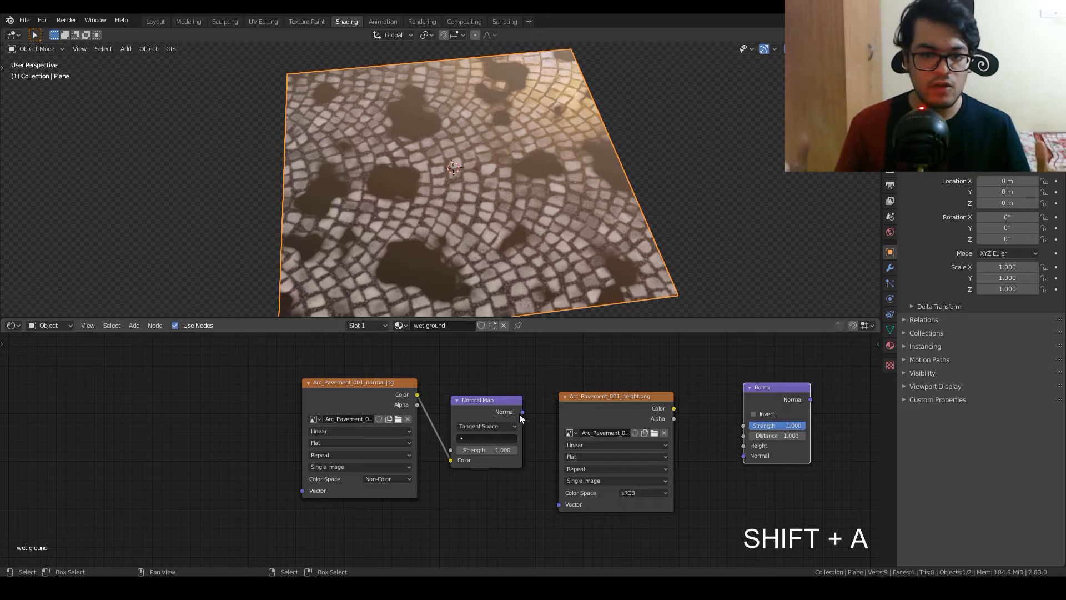
- Connect the Normal Map to the Bump's Normal, the height texture's Color to its Height, and the Bump output to the first Principled BSDF's Normal
left_click_drag(523, 411, 744, 457)
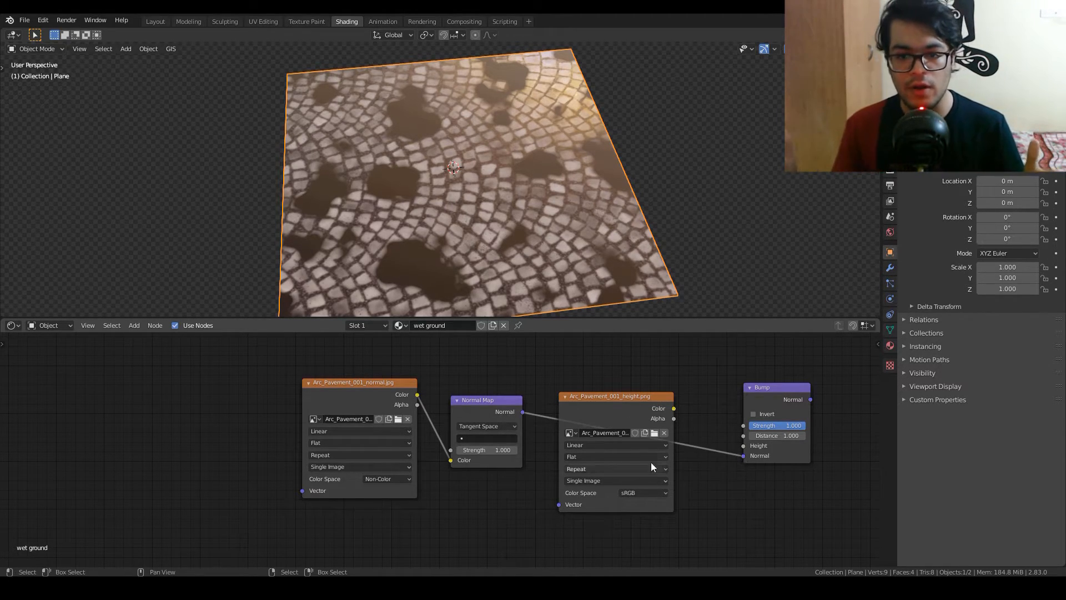
left_click_drag(618, 406, 739, 448)
middle_click_drag(638, 349, 397, 431)
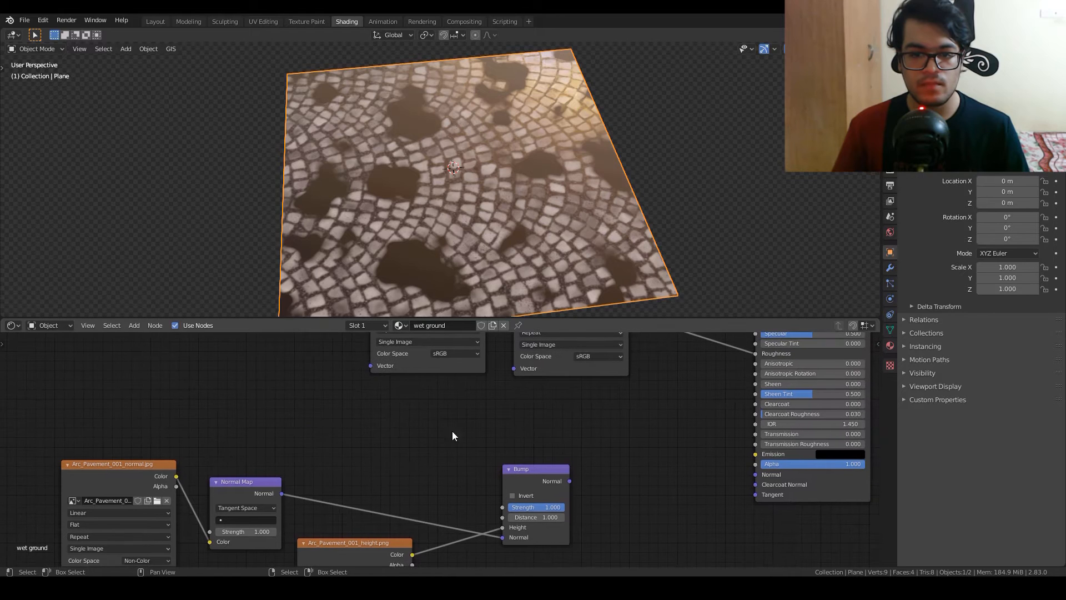
left_click_drag(570, 481, 755, 474)
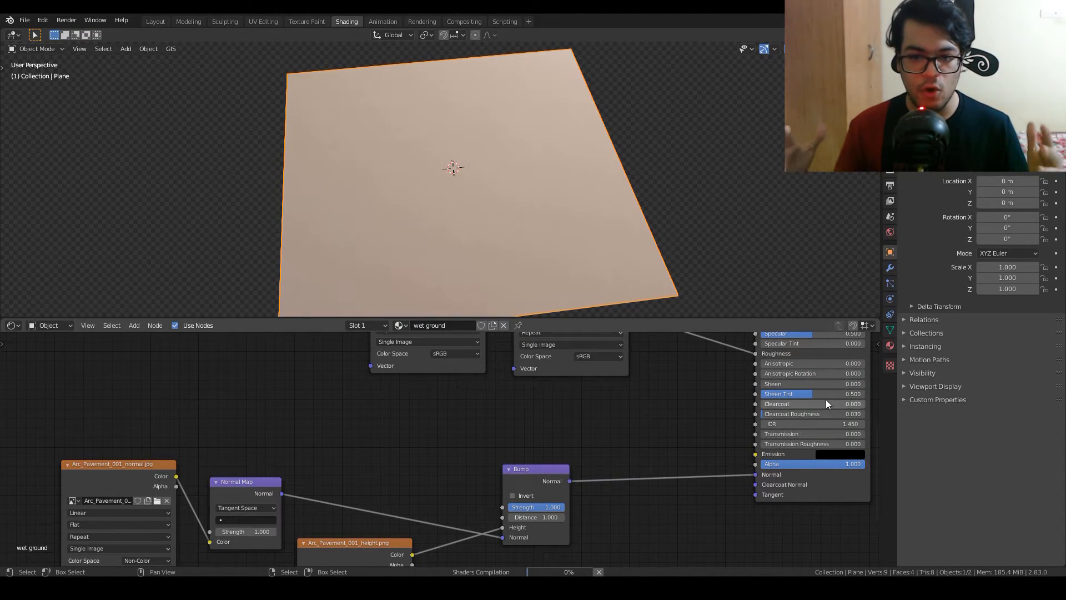
- Try a different Base Color on the second Principled BSDF that shades the puddles
scroll(512, 506, "down", 2)
middle_click_drag(512, 505, 508, 450)
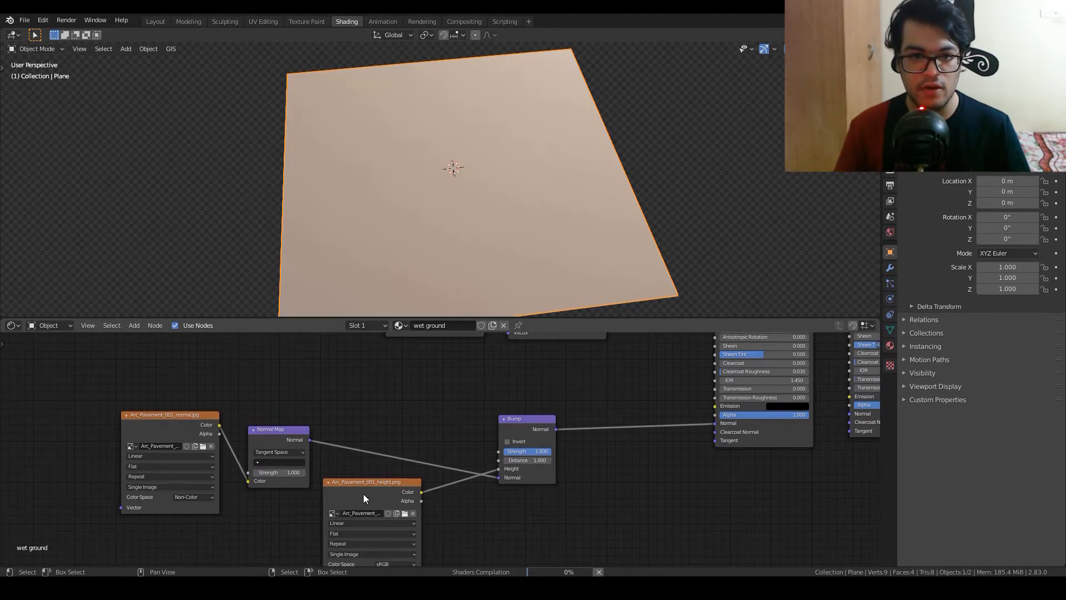
scroll(545, 219, "up", 3)
middle_click_drag(545, 219, 550, 194)
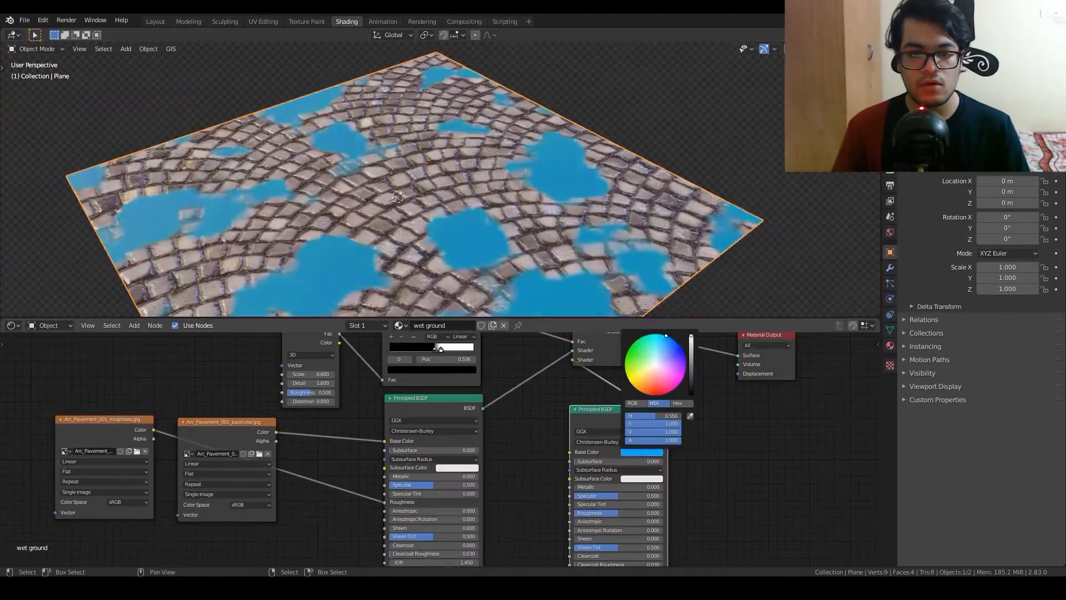
mouse_move(666, 335)
left_mouse_down()
mouse_move(634, 343)
mouse_move(633, 385)
mouse_move(663, 378)
mouse_move(668, 336)
mouse_move(634, 355)
mouse_move(665, 340)
mouse_move(661, 373)
left_mouse_up()
- Replace the second Principled BSDF with a Glass BSDF connected to the Mix Shader's second Shader input
key("x")
key("shift+a")
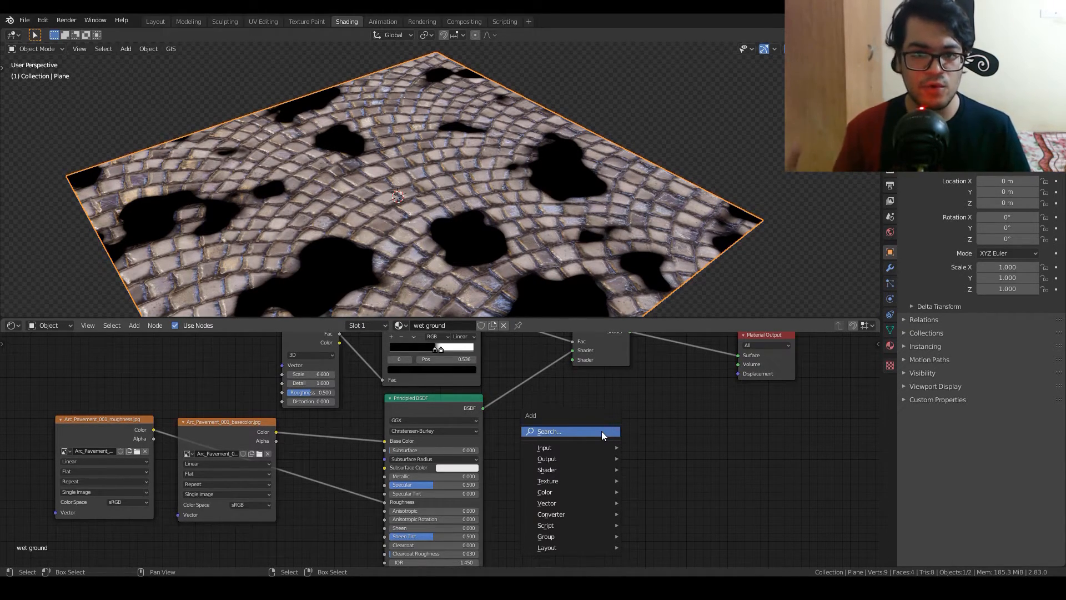
mouse_move(567, 472)
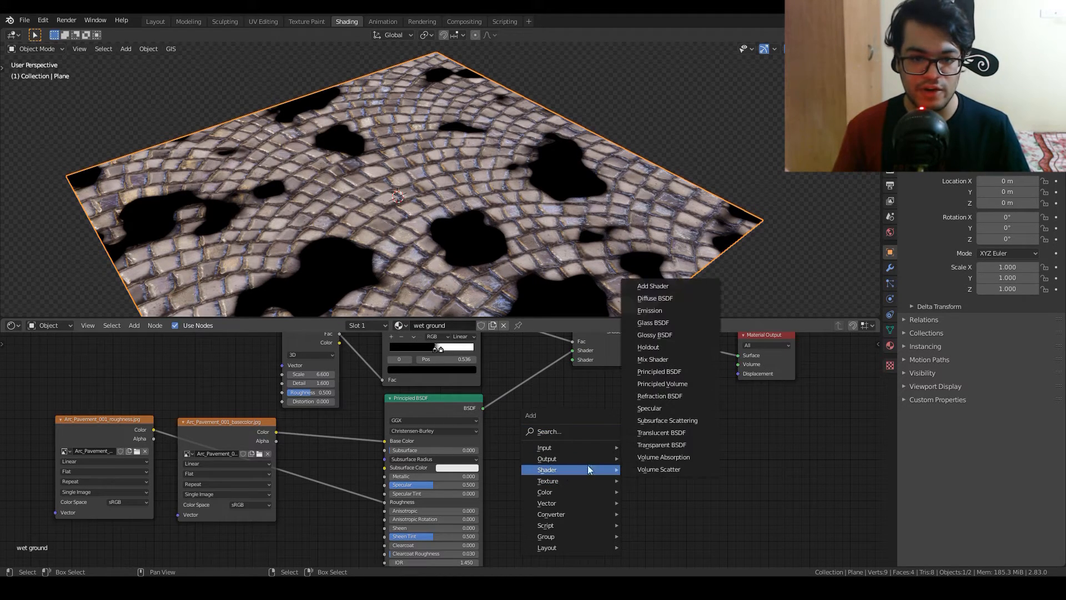
left_click(653, 322)
left_click(612, 456)
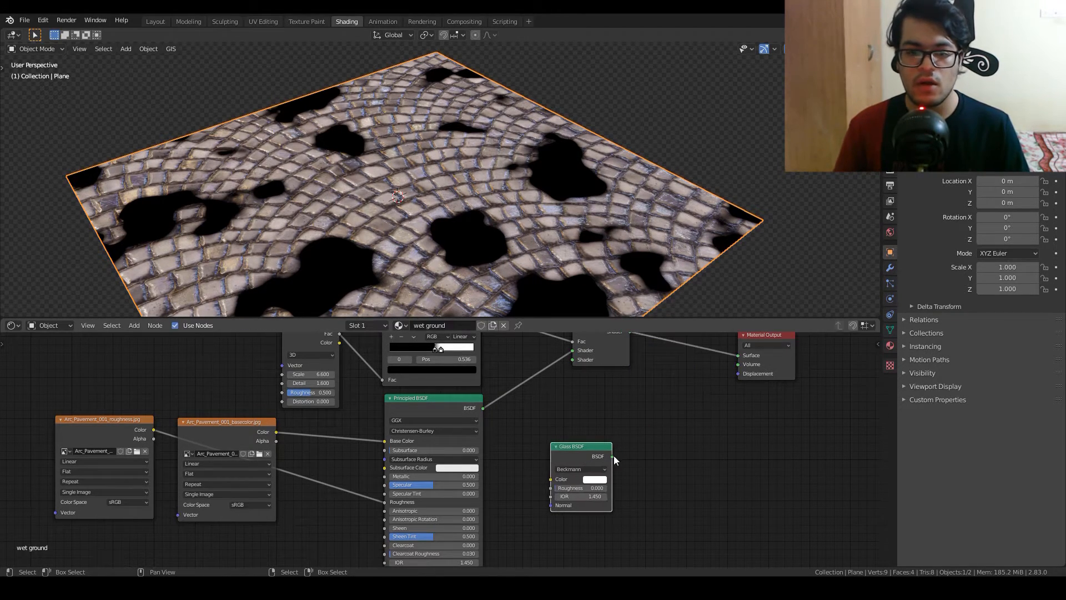
left_click_drag(612, 456, 572, 359)
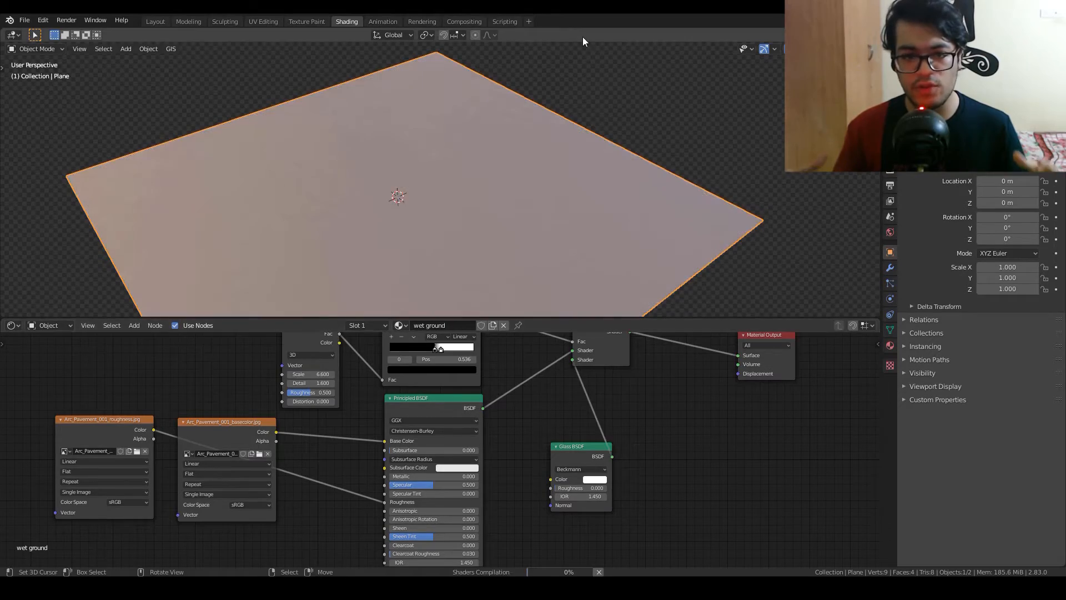
- Add a Displacement node with the ColorRamp's Color feeding its Height, and connect it to the Material Output's Displacement
middle_click_drag(543, 191, 660, 294)
scroll(712, 439, "up", 2)
key("shift+a")
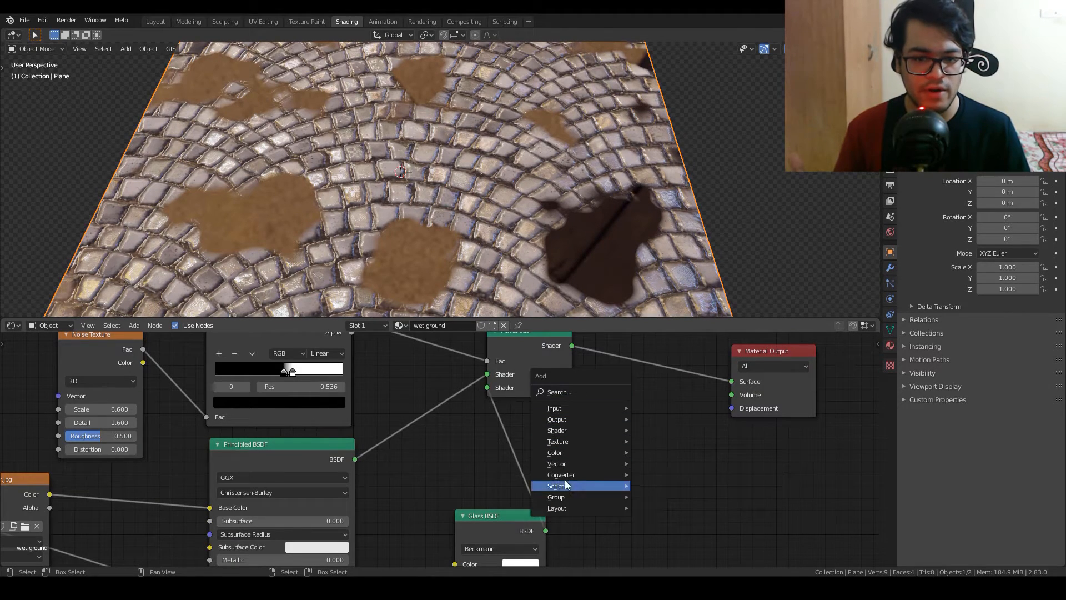
left_click(592, 396)
type("disp")
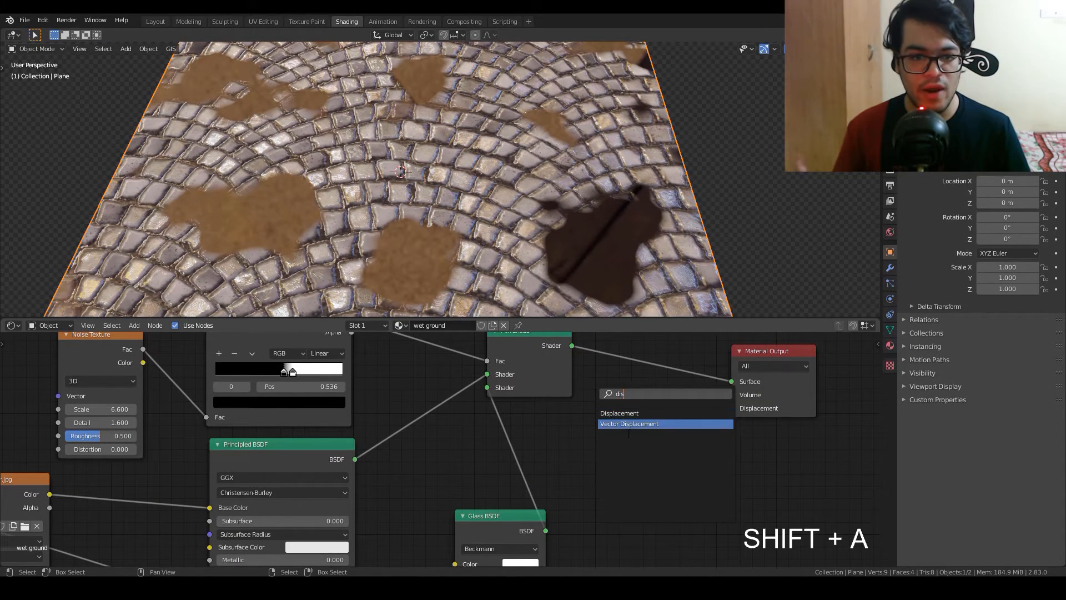
key("Return")
middle_click_drag(589, 395, 615, 425)
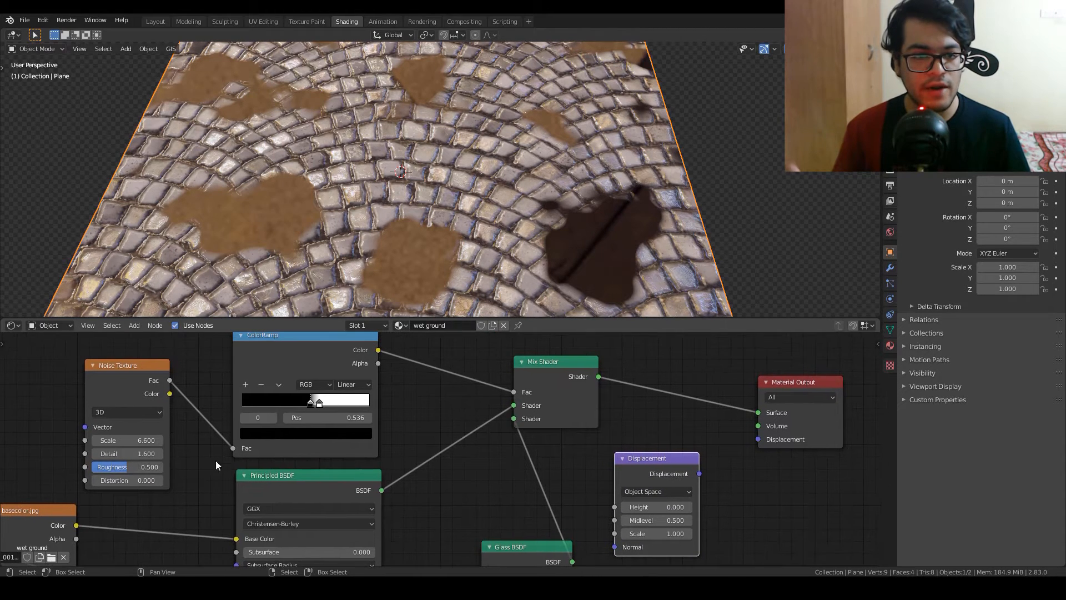
left_click_drag(378, 350, 615, 507)
left_click_drag(699, 473, 757, 440)
- Adjust the ColorRamp's stops for the puddle mask, with the white stop at position 0.600
middle_click_drag(331, 218, 361, 162)
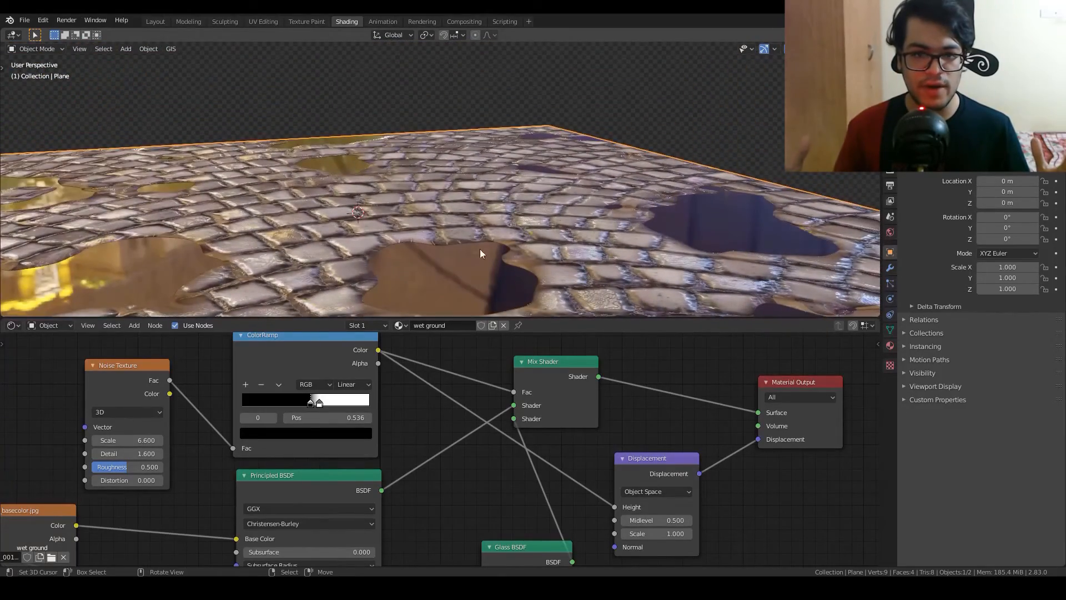
scroll(694, 232, "up", 2)
middle_click_drag(723, 242, 500, 278)
scroll(672, 280, "down", 4)
left_click_drag(310, 402, 349, 411)
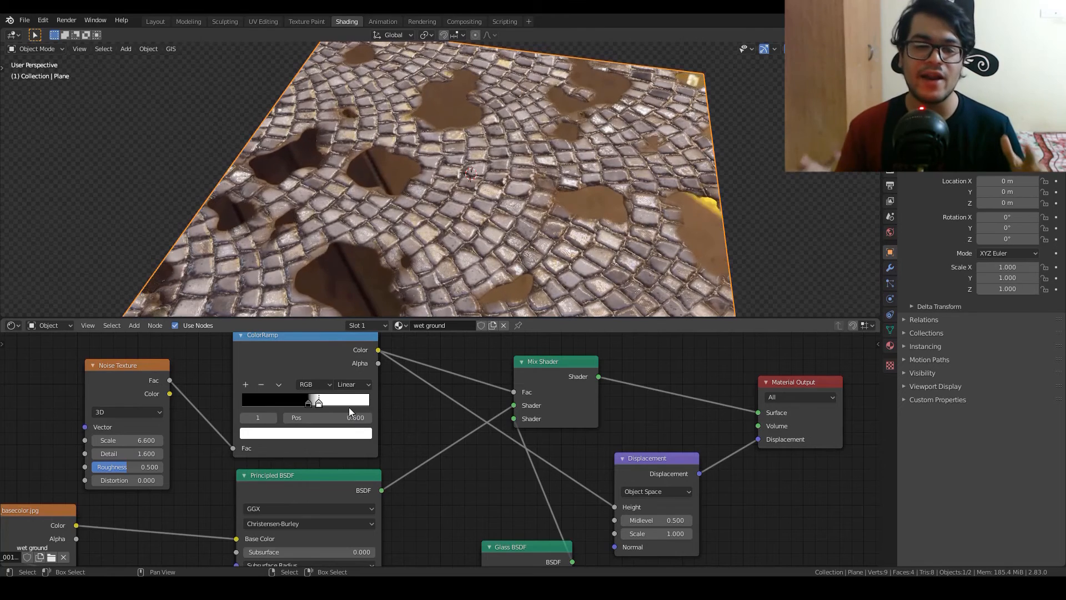